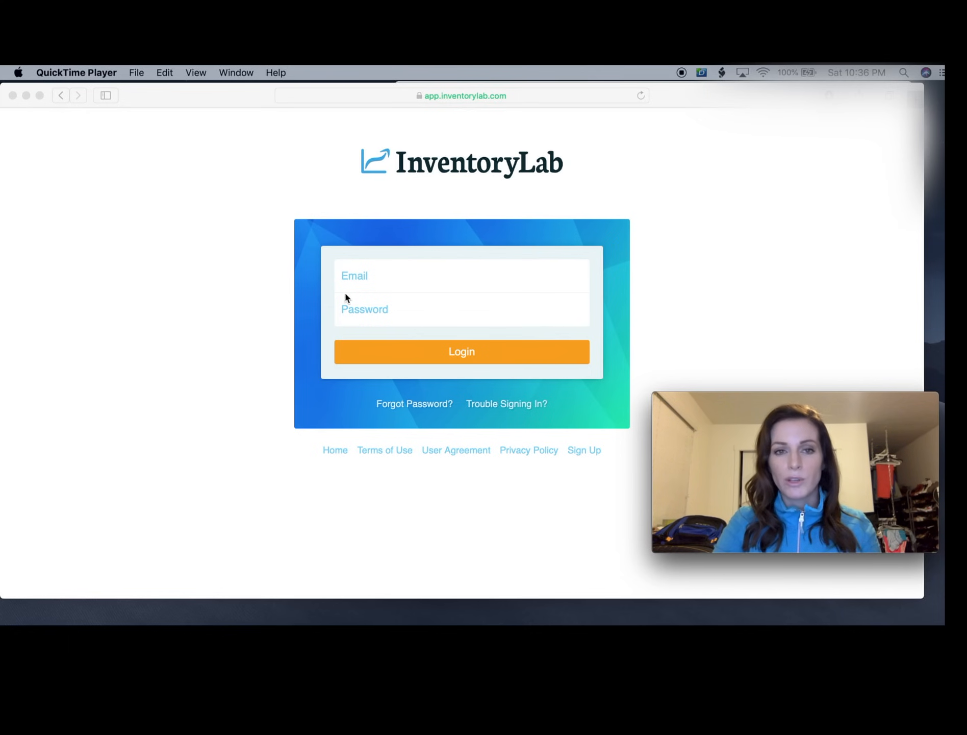
# Log in to InventoryLab with the account e-mail and password.
pyautogui.click(379, 277)
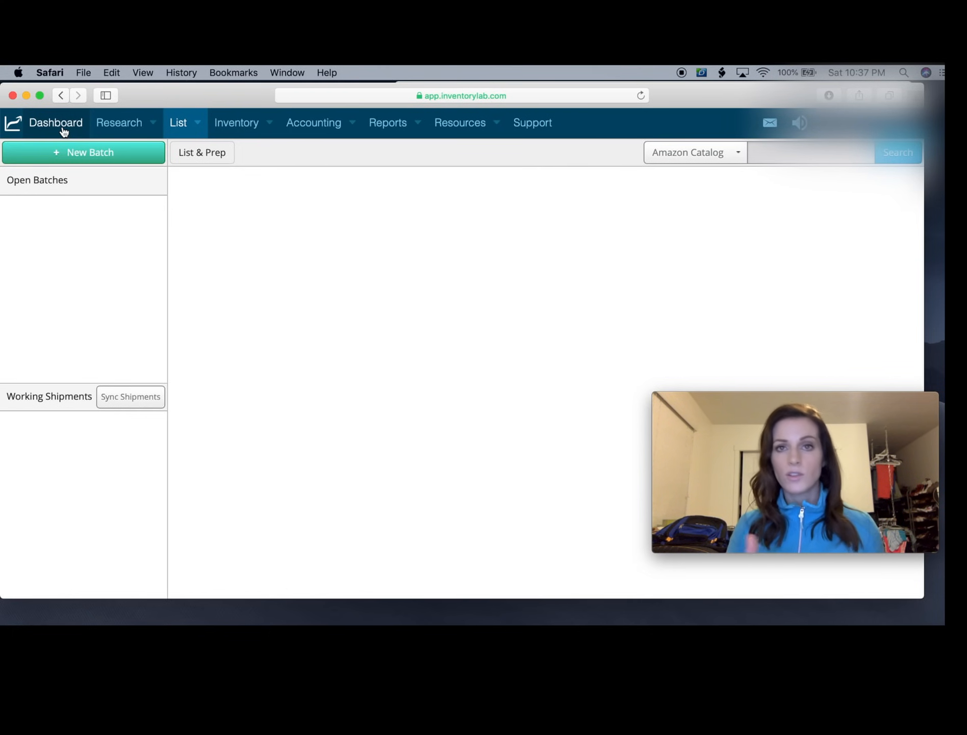
pyautogui.click(380, 123)
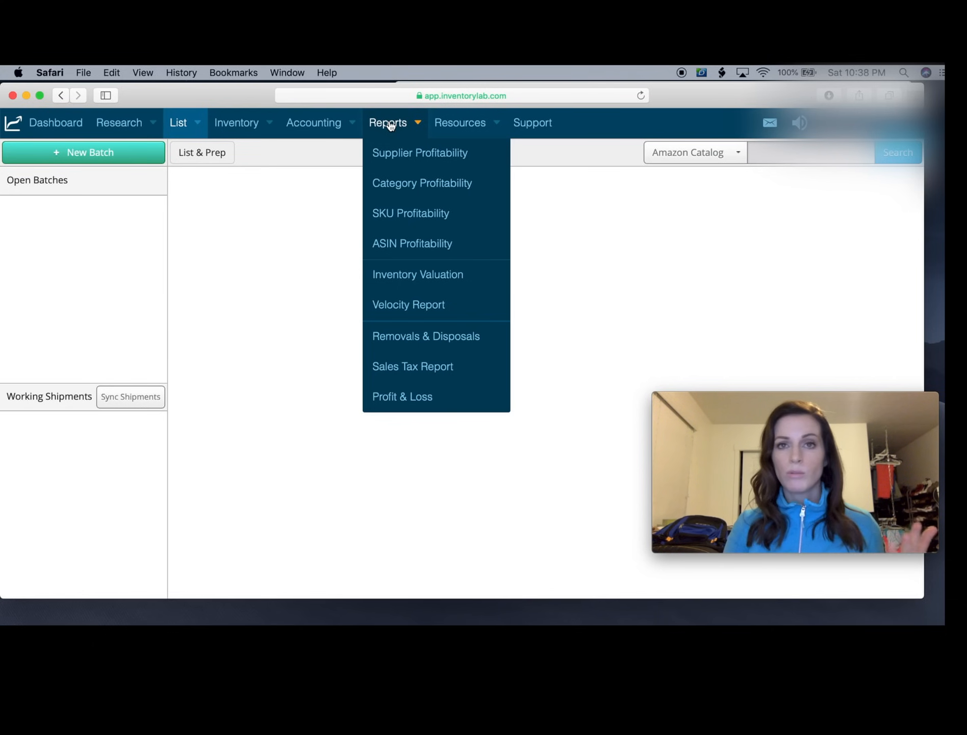
pyautogui.click(315, 127)
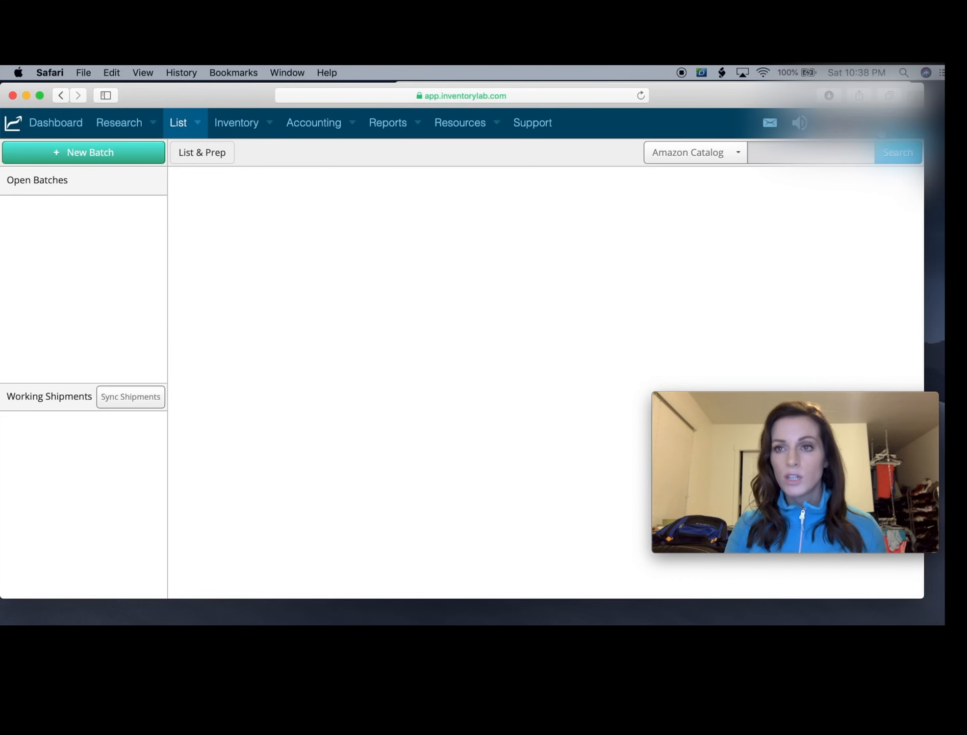
# Open the print settings and clear the existing printer configuration.
pyautogui.moveTo(880, 132)
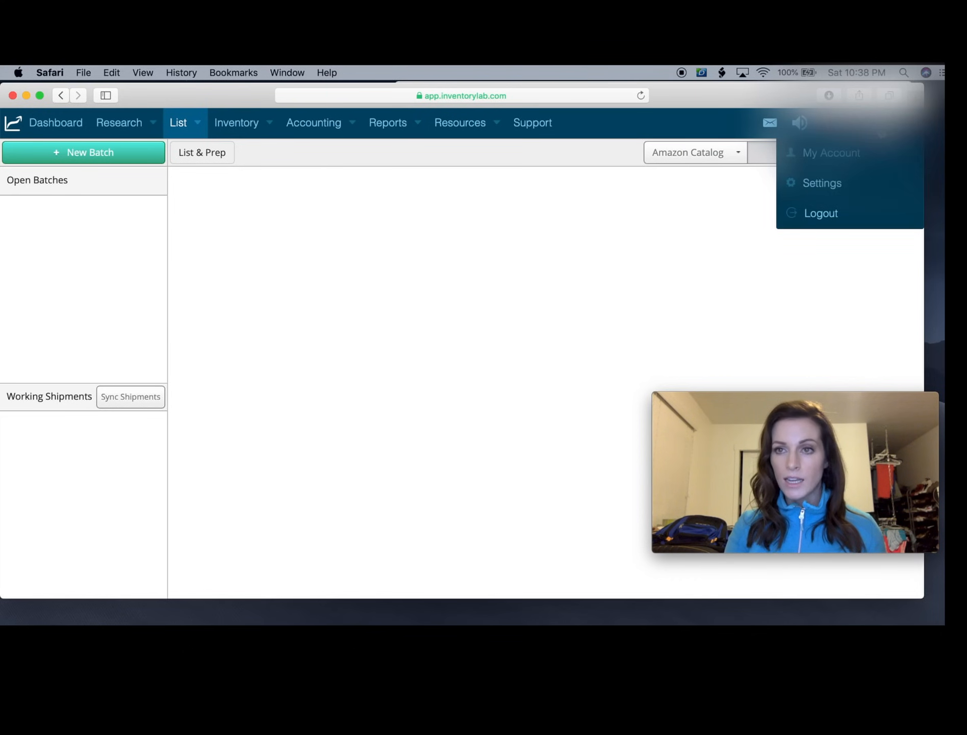
pyautogui.click(833, 184)
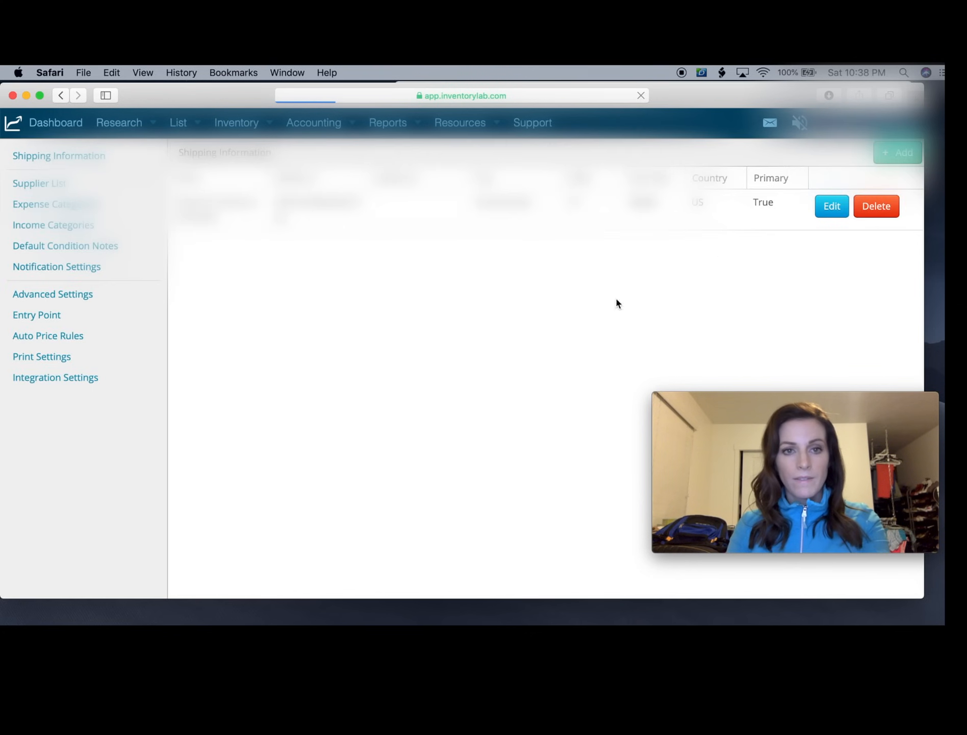
pyautogui.click(39, 358)
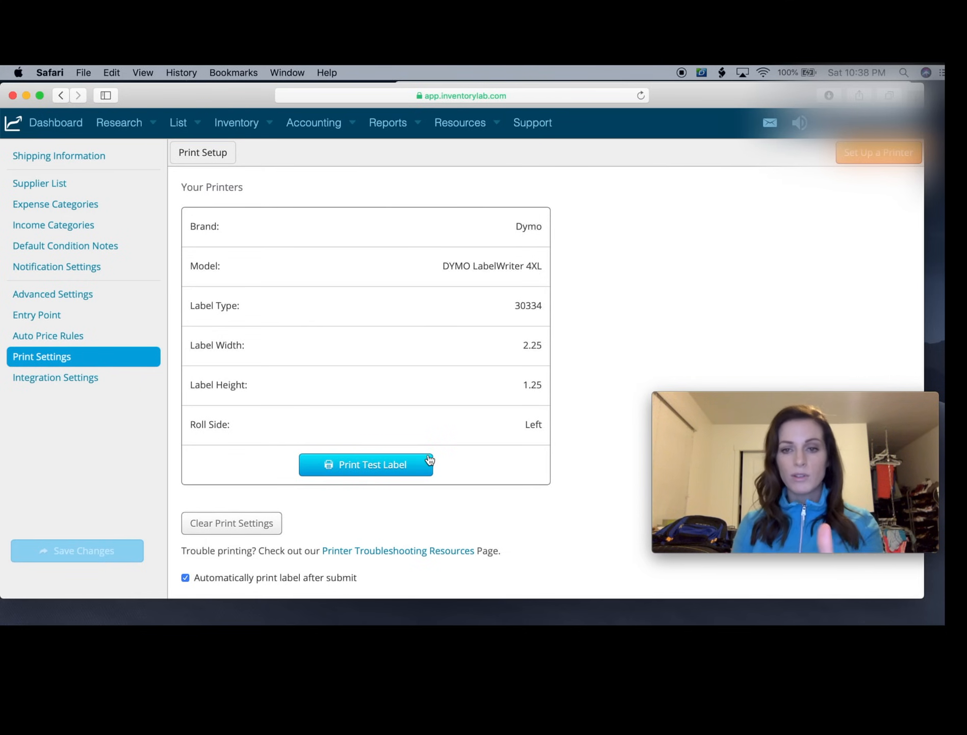
pyautogui.click(274, 522)
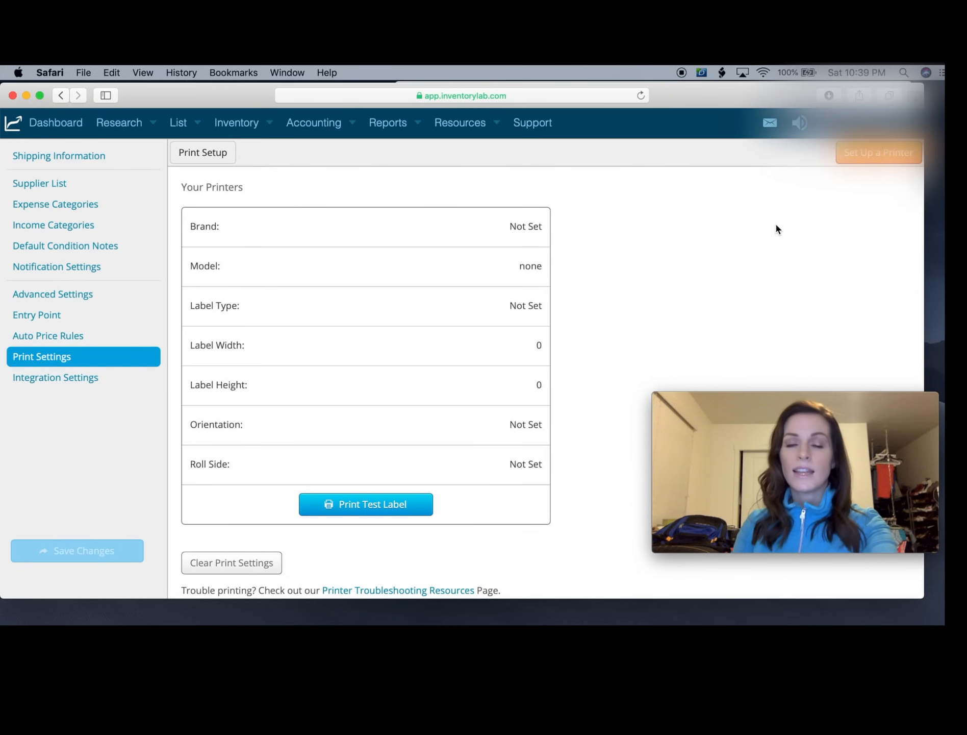
# Set up a DYMO LabelWriter 4XL the standard way with label type 30334 and the roll side on Left.
pyautogui.click(897, 152)
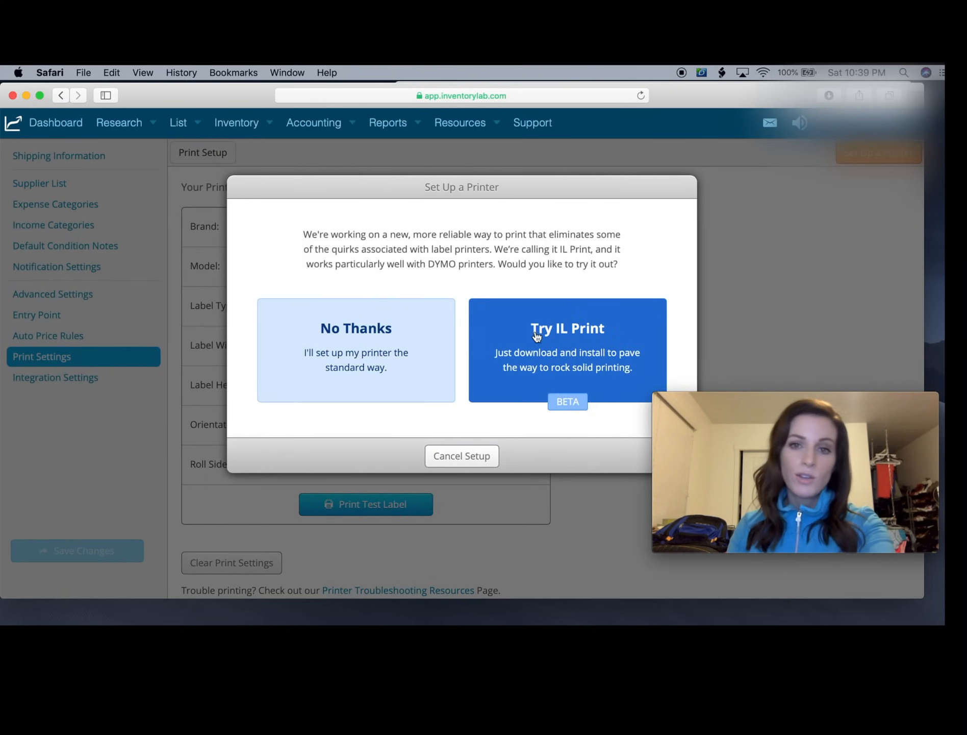
pyautogui.click(413, 332)
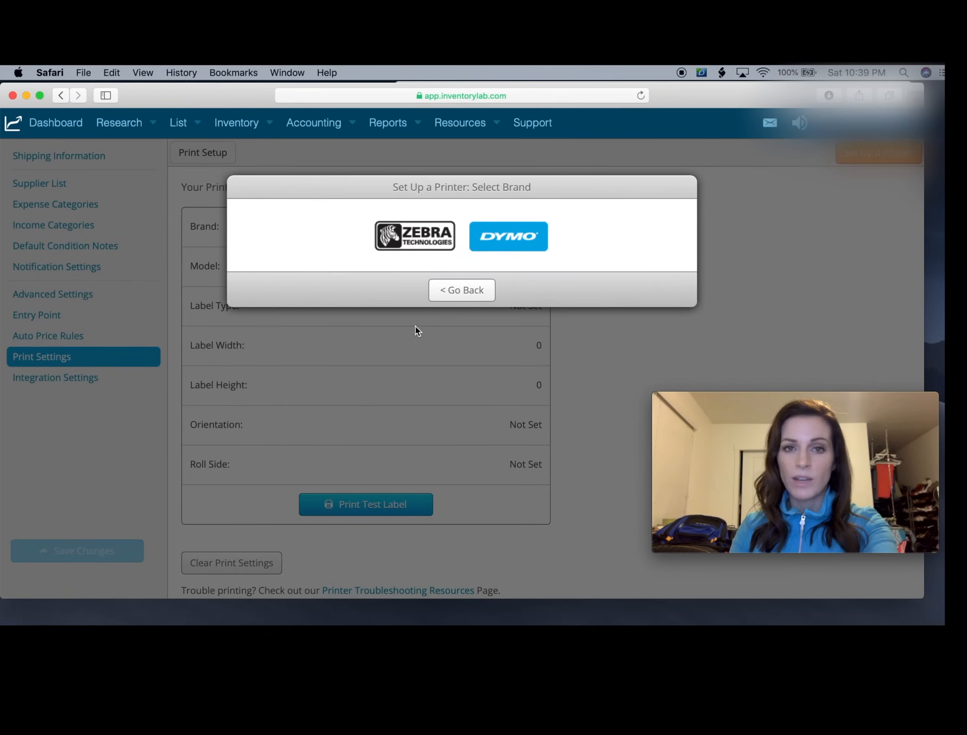
pyautogui.click(504, 239)
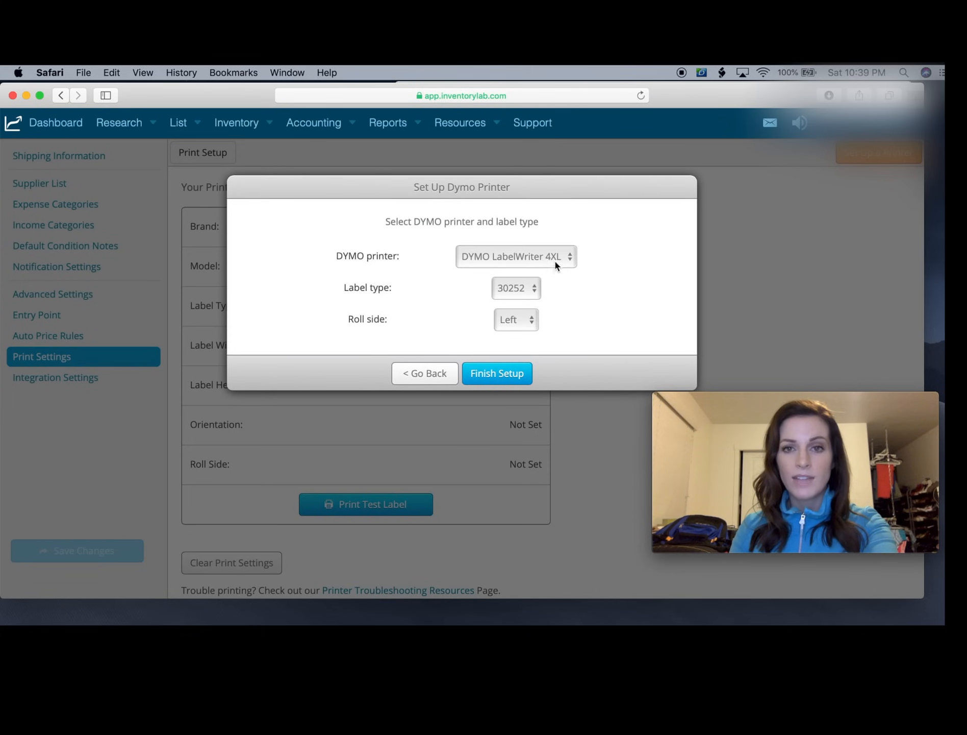
pyautogui.click(523, 290)
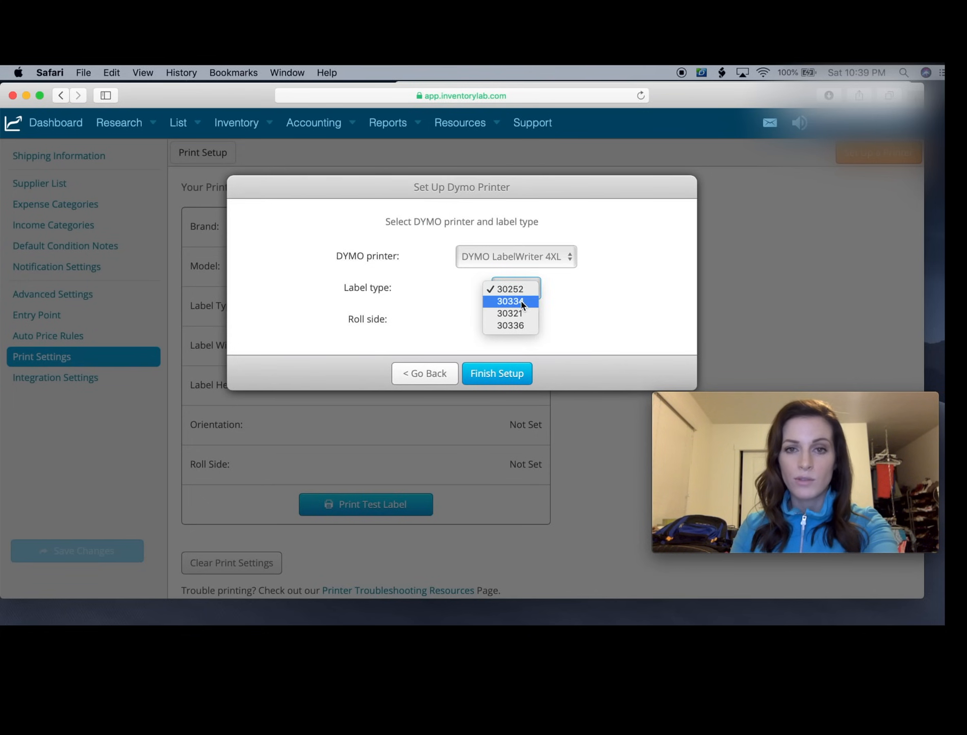
pyautogui.click(522, 301)
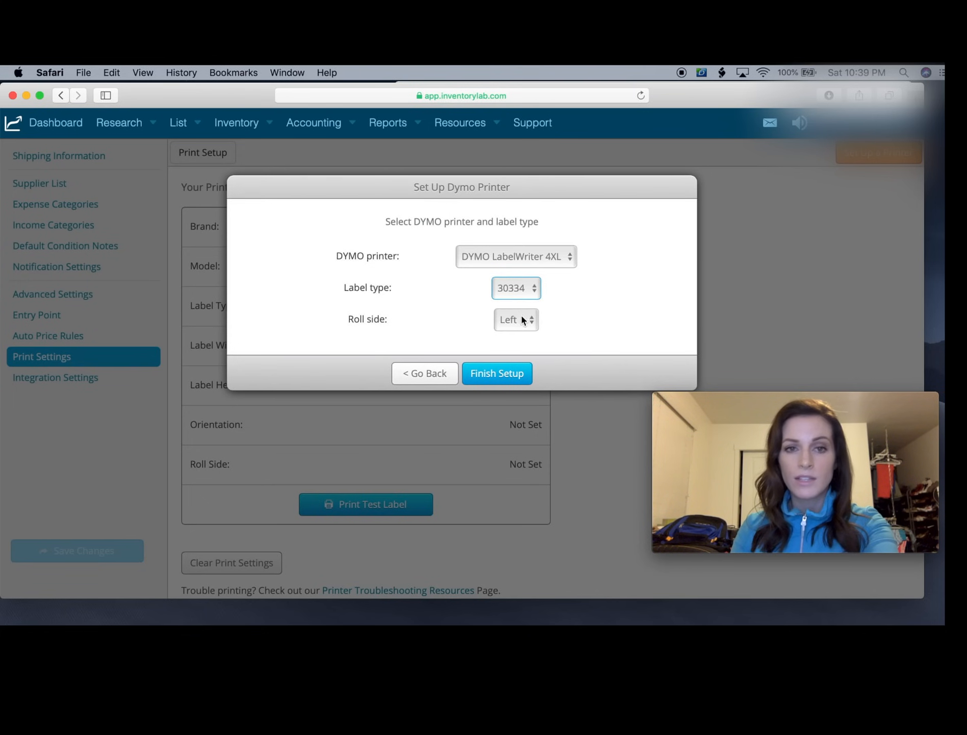
pyautogui.click(498, 374)
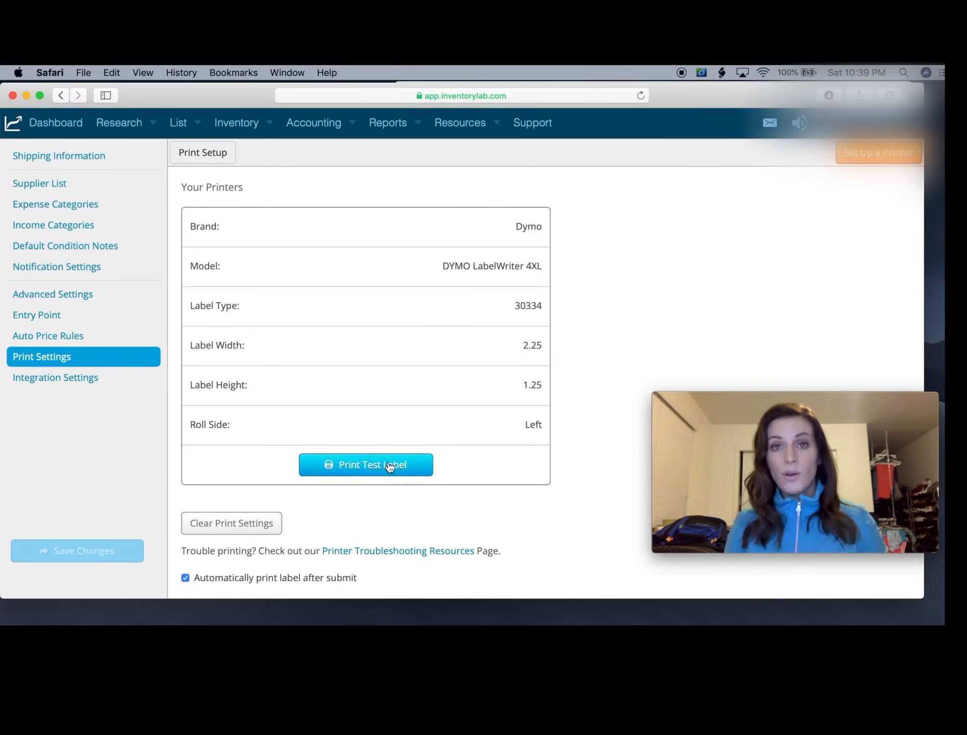
# Start a new batch in List & Prep, keeping Individual Products as the packing type.
pyautogui.click(185, 129)
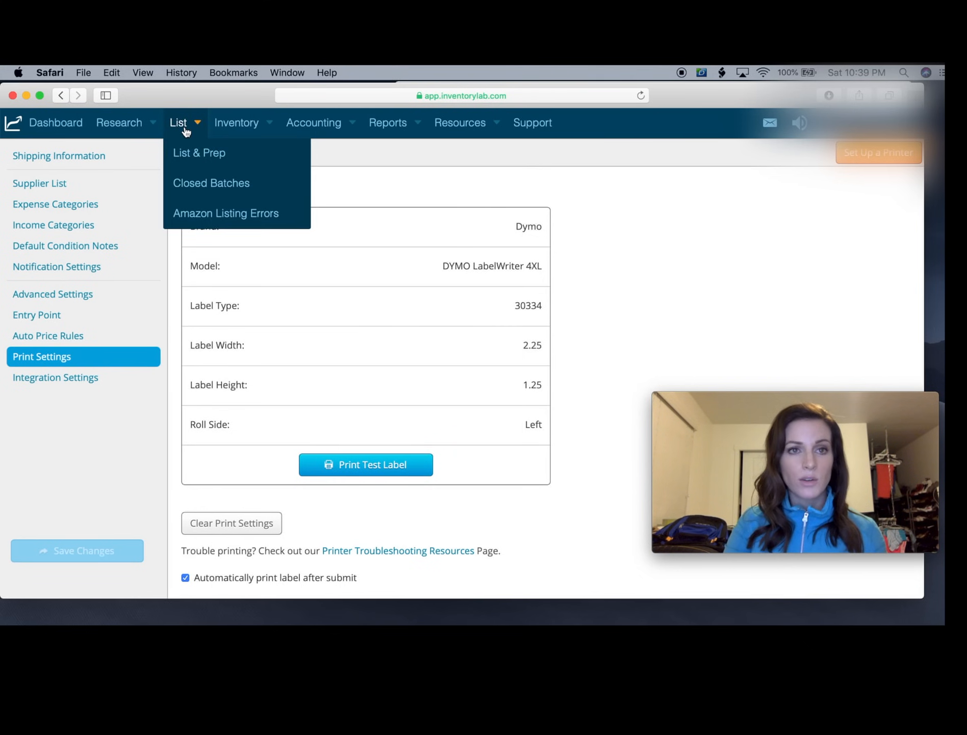
pyautogui.click(186, 155)
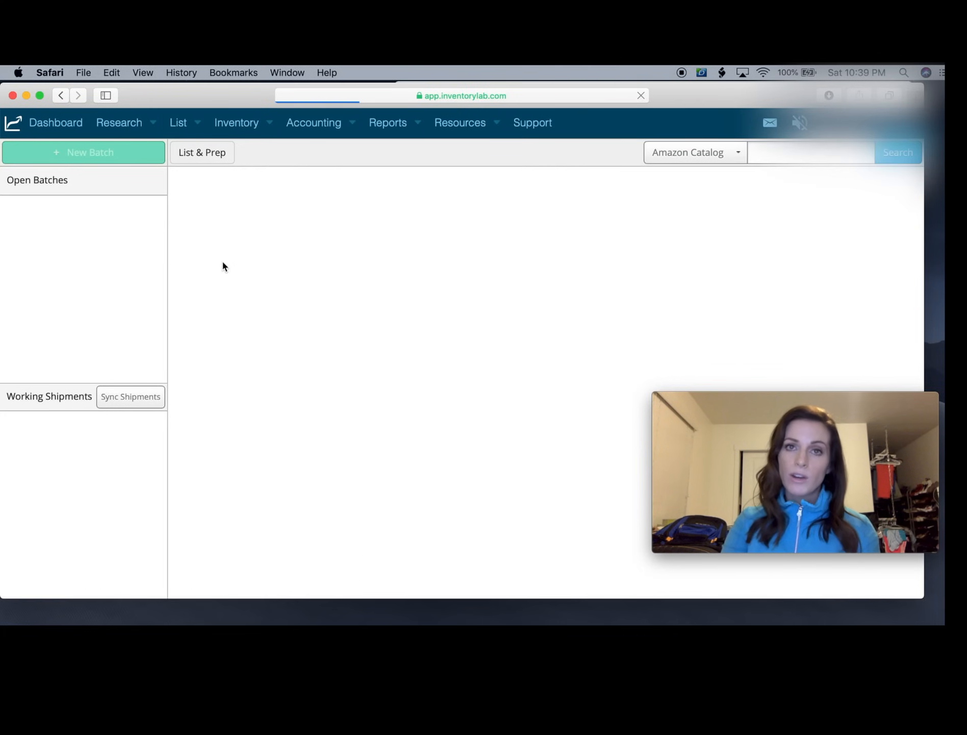
pyautogui.click(99, 156)
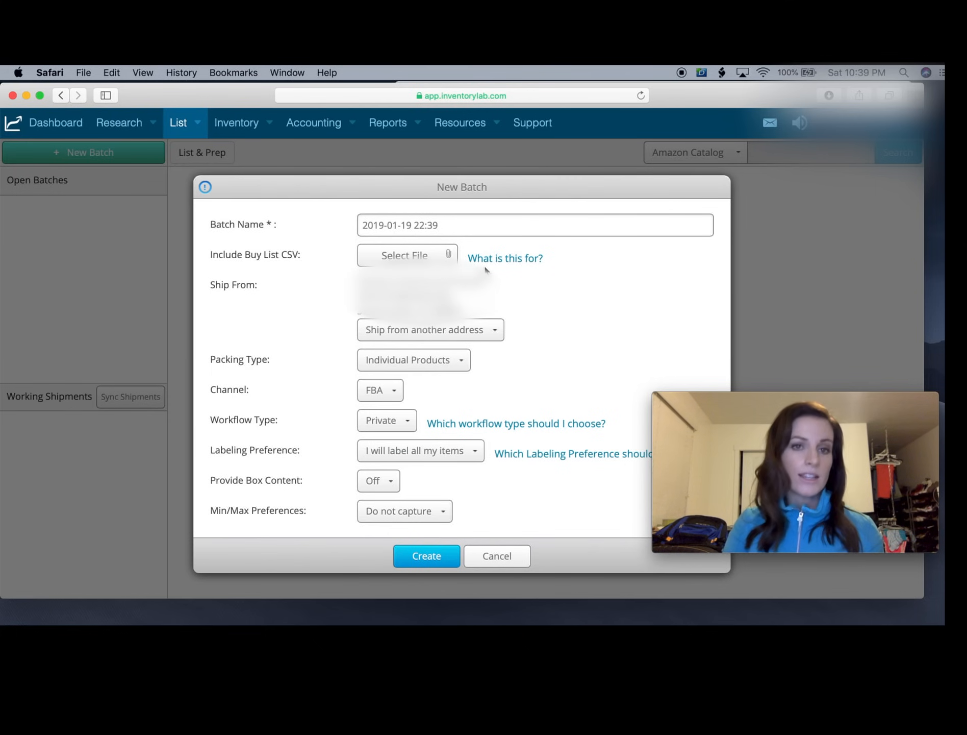
pyautogui.click(462, 361)
pyautogui.click(561, 357)
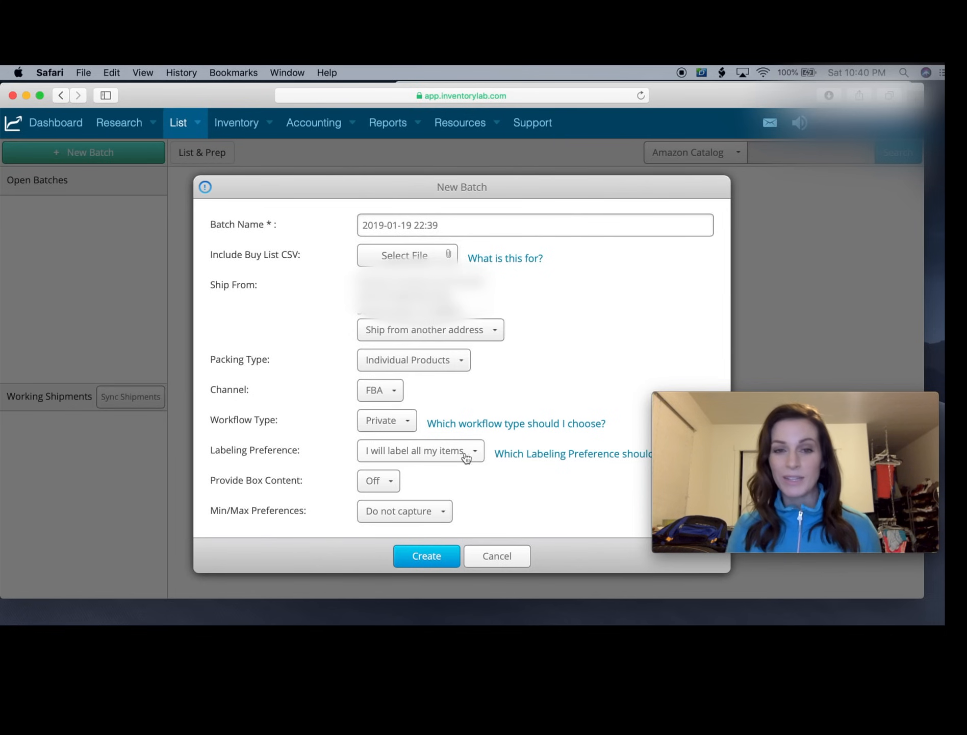
# Turn on box content, set the min/max preference to Send to Amazon, and create the batch with small parcel delivery.
pyautogui.click(391, 484)
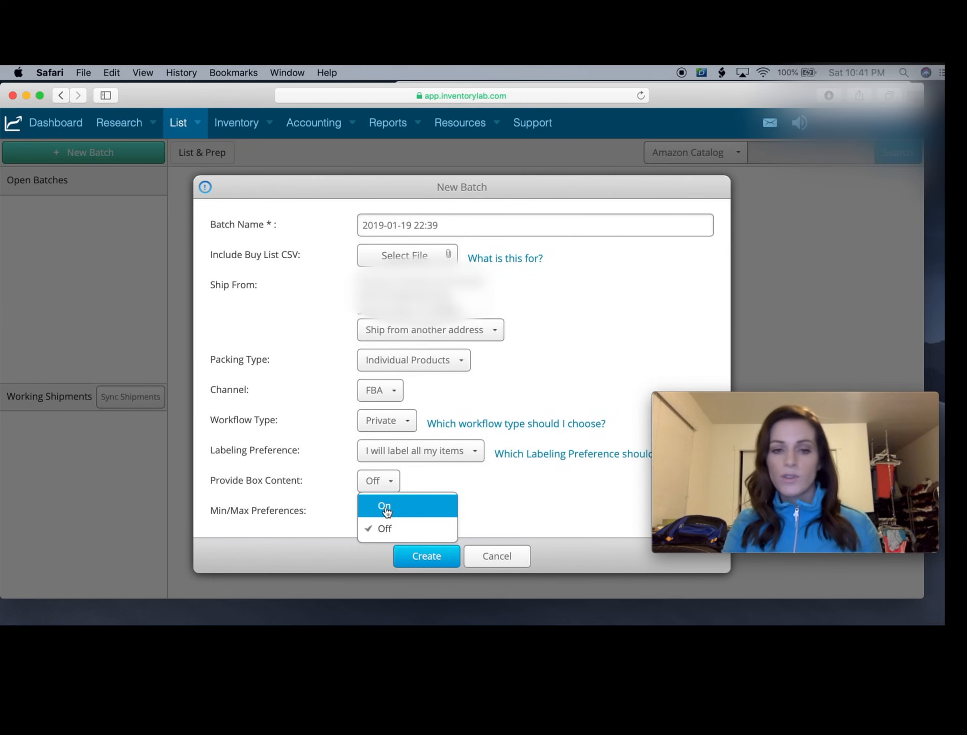
pyautogui.click(386, 508)
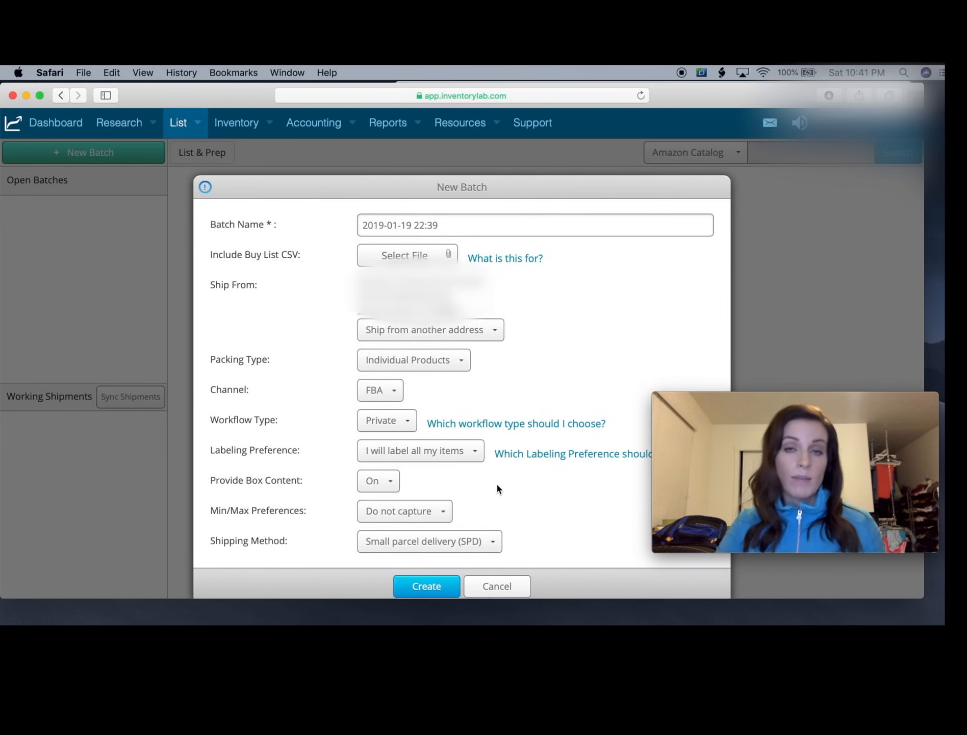
pyautogui.click(442, 510)
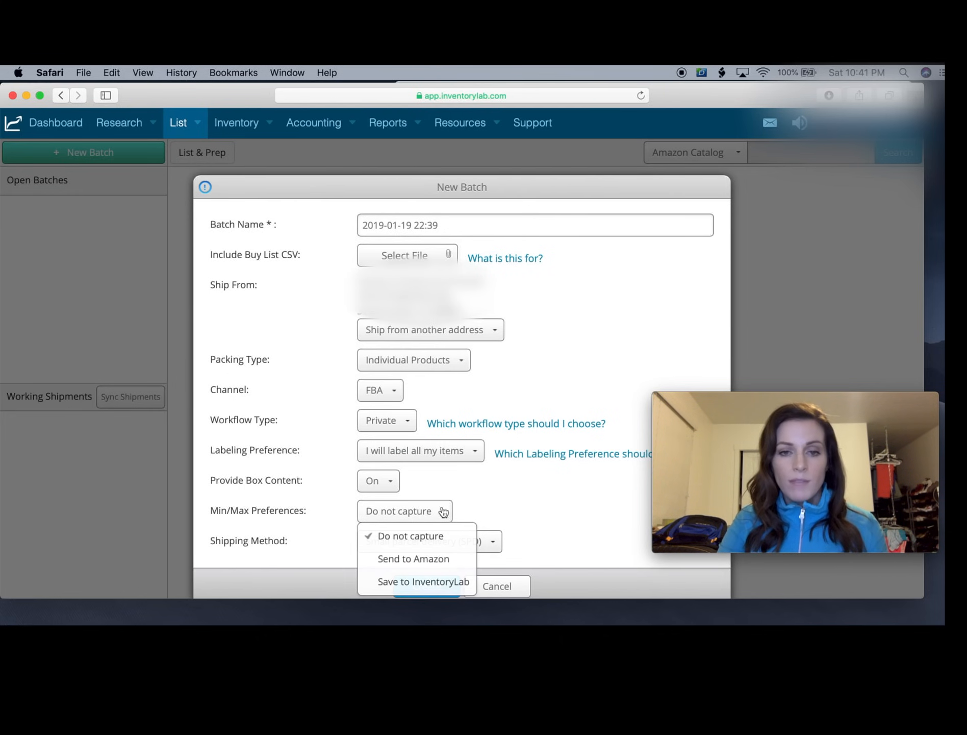
pyautogui.click(417, 559)
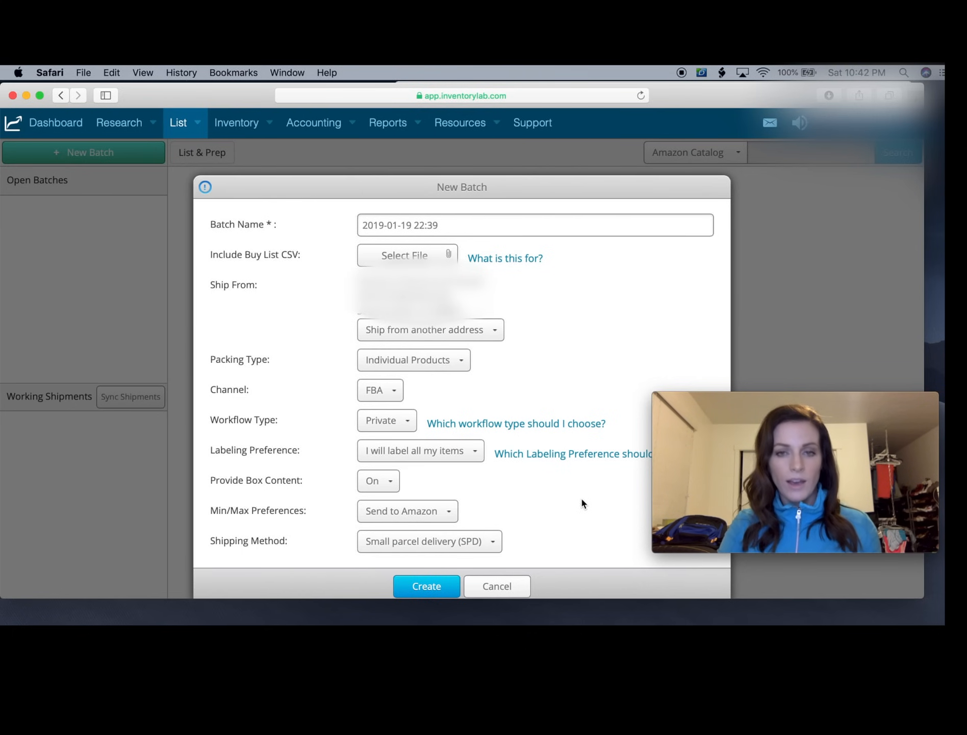
pyautogui.click(496, 543)
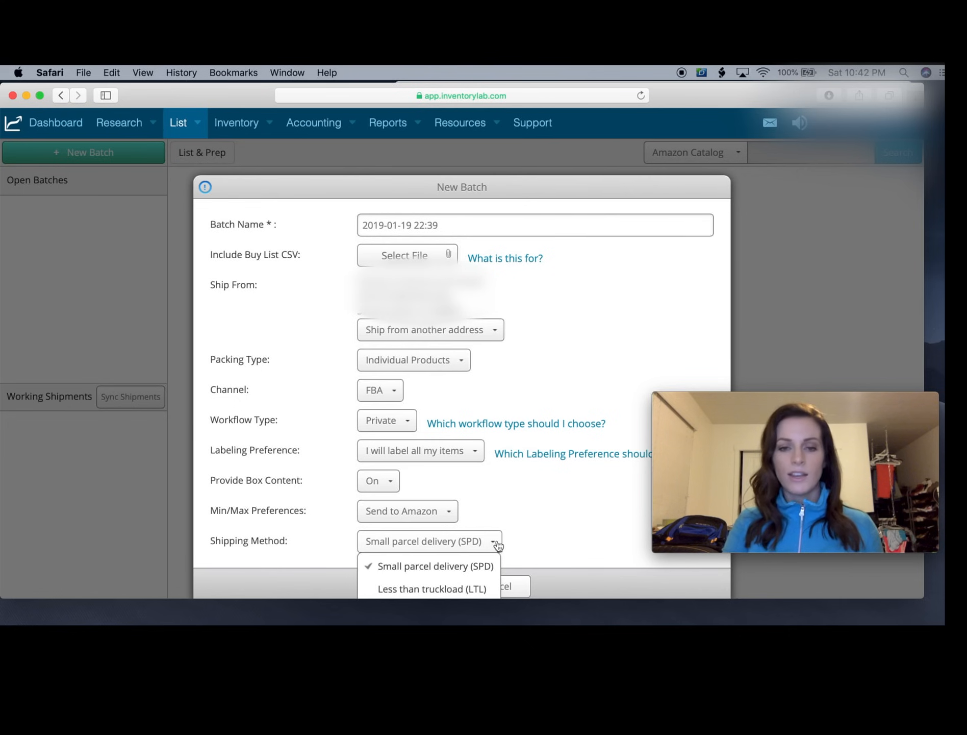
pyautogui.click(532, 522)
pyautogui.click(437, 592)
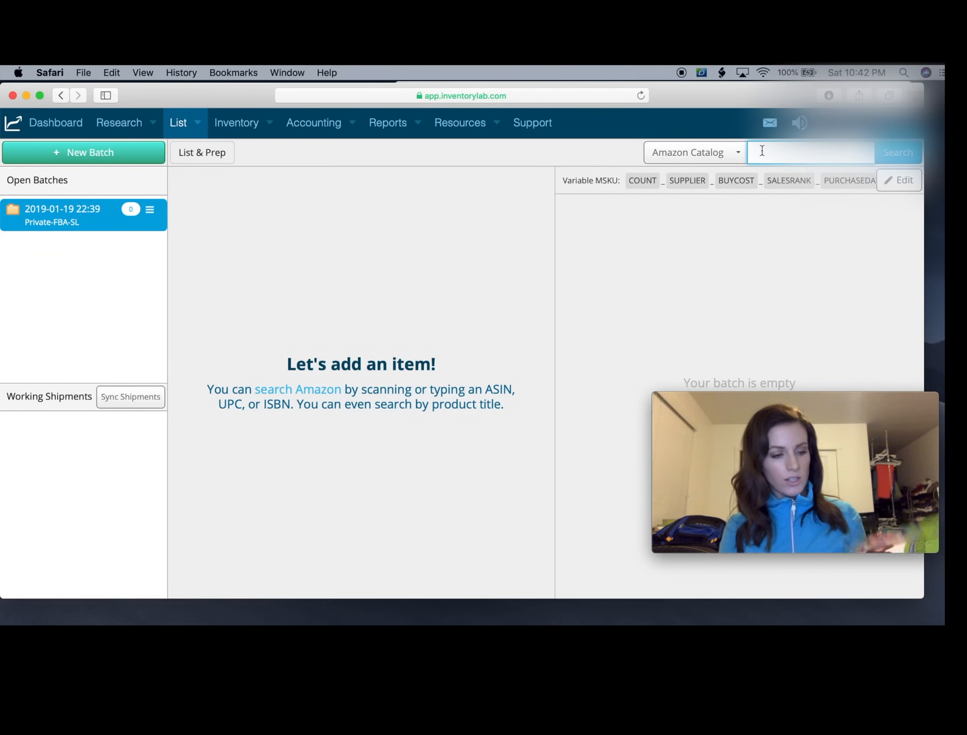
# Search the catalog for "models of teaching" and select Models of Teaching: Connecting Student Learning With Standards, using the existing MSKU that begins 882_Garage Sale.
pyautogui.write('models of teaching')
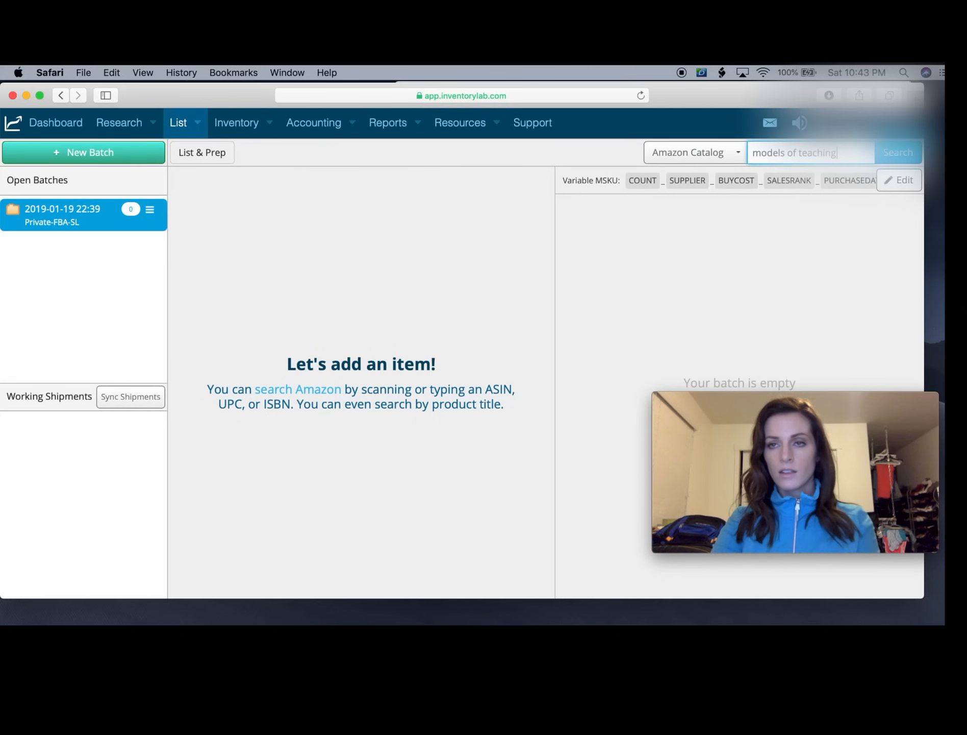
pyautogui.press('Return')
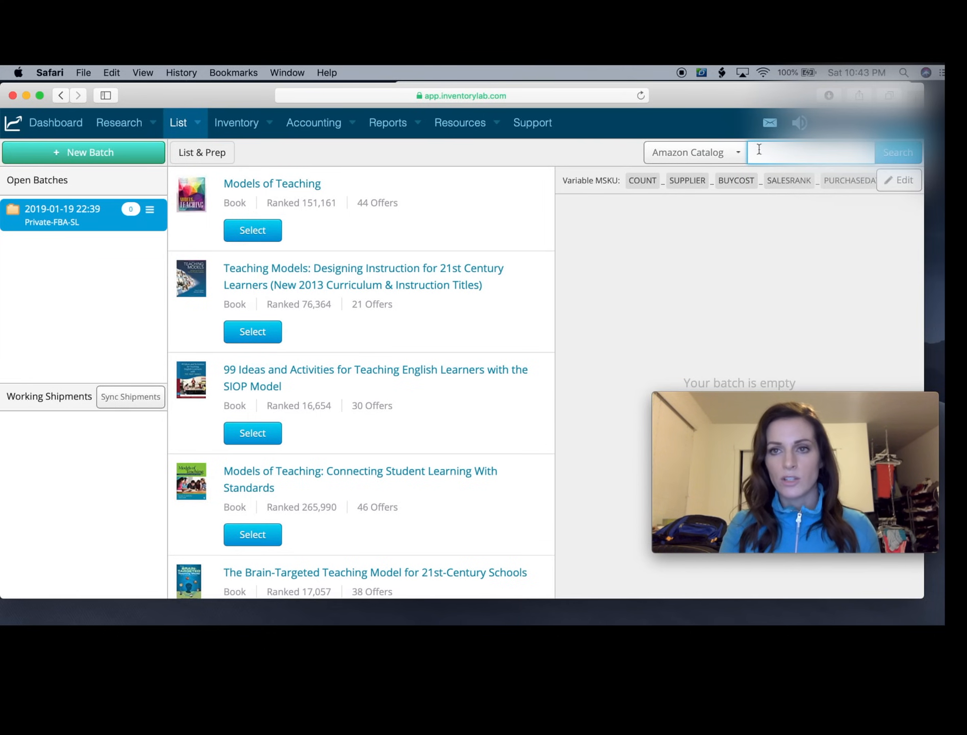
pyautogui.scroll(-2, 428, 326)
pyautogui.scroll(2, 428, 326)
pyautogui.scroll(-6, 428, 327)
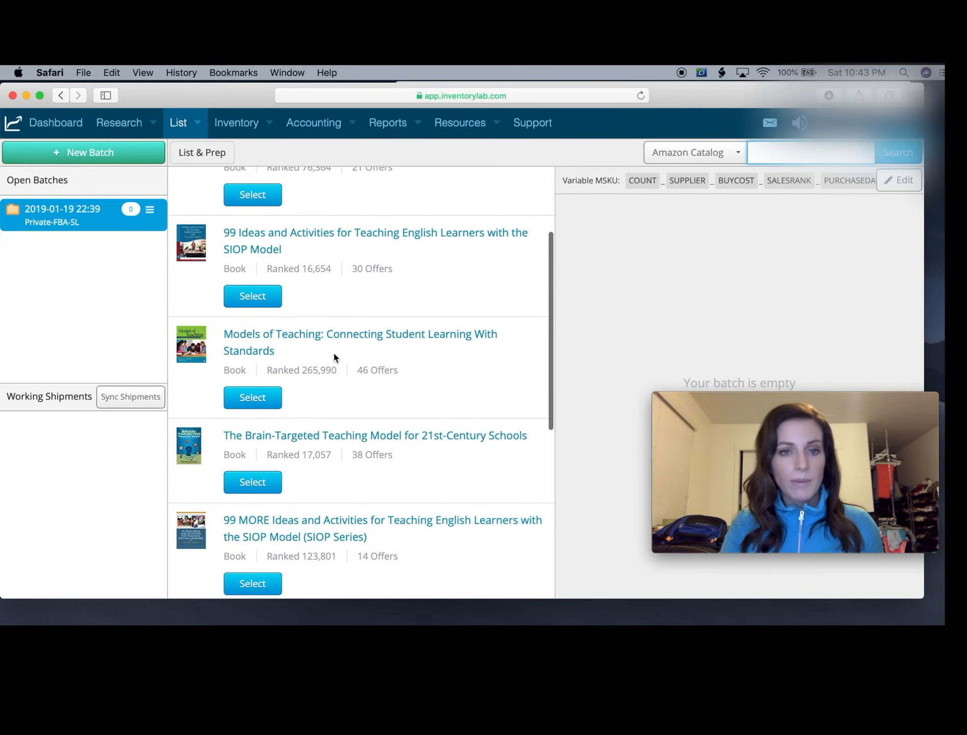
pyautogui.click(254, 399)
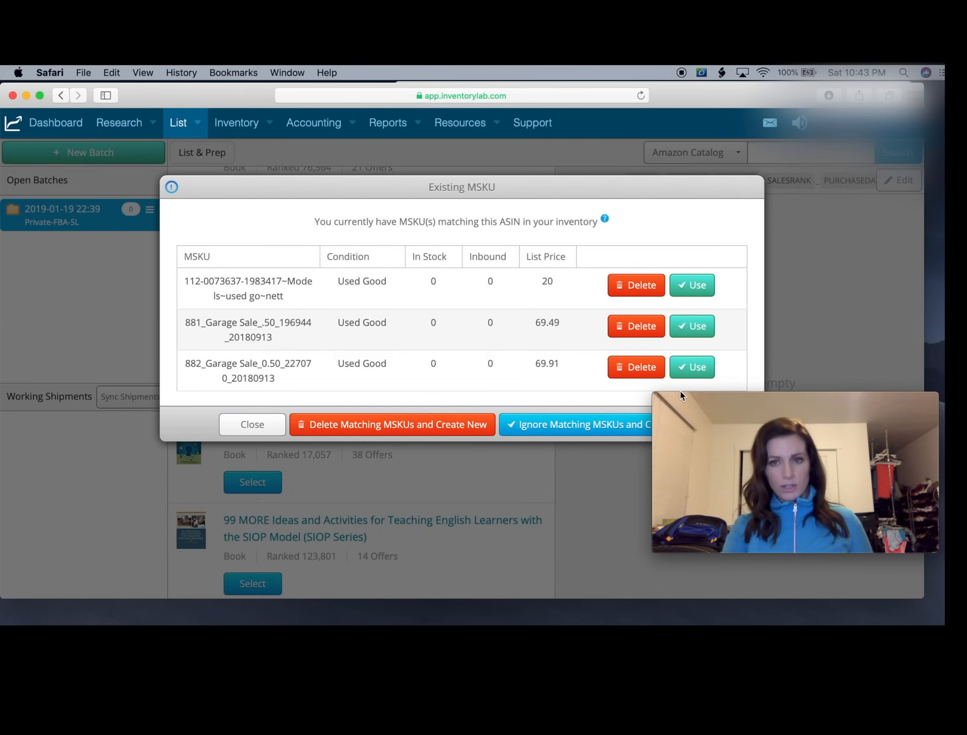
pyautogui.click(702, 367)
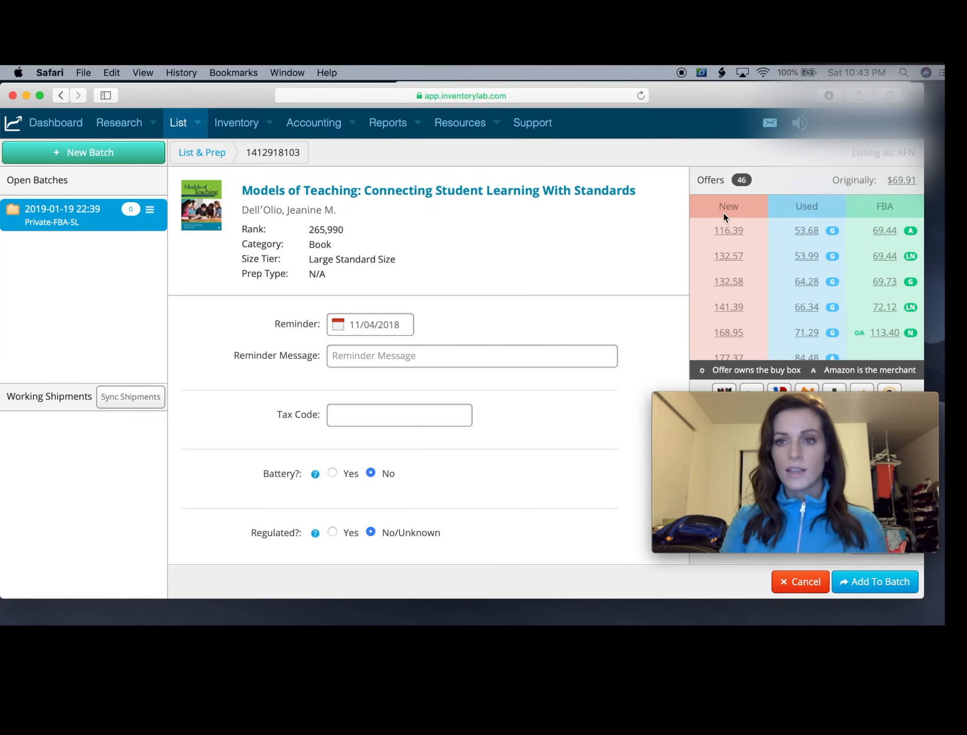
# Open the book's Prime offers on Amazon and examine the competing sellers' prices and conditions.
pyautogui.moveTo(798, 405); pyautogui.dragTo(227, 416)
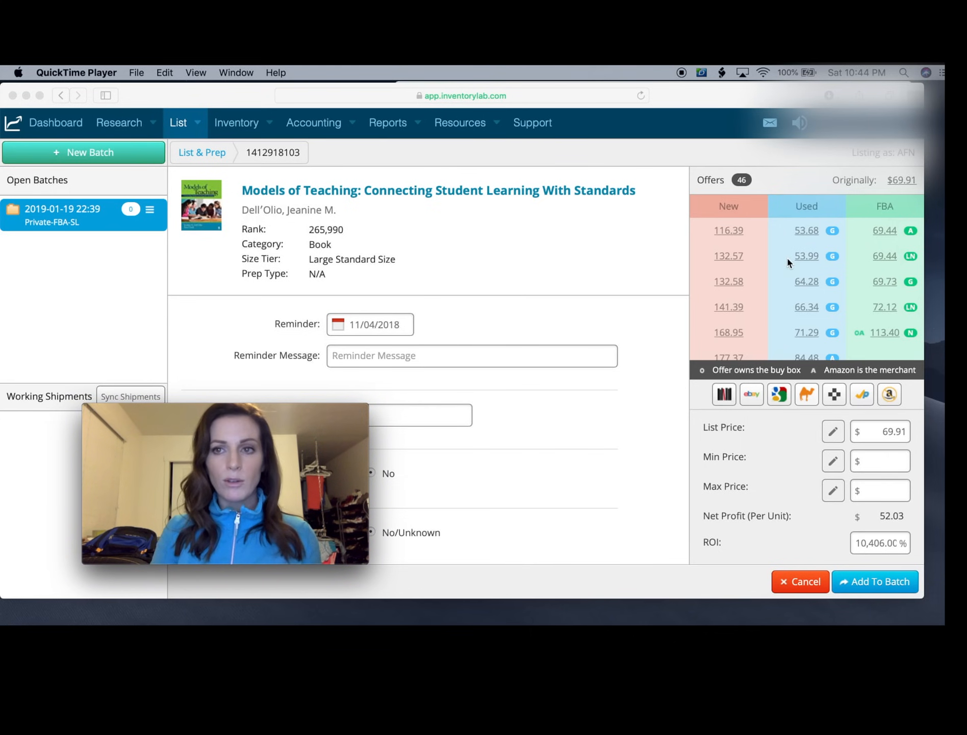
pyautogui.click(862, 399)
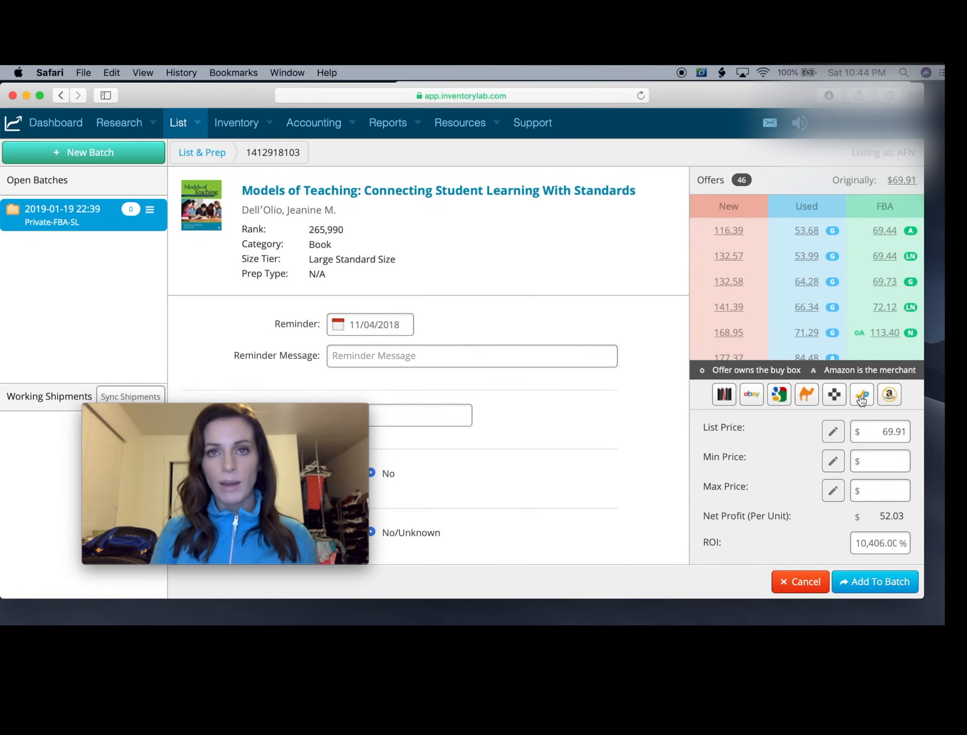
pyautogui.click(861, 400)
pyautogui.scroll(-3, 494, 342)
pyautogui.scroll(-5, 495, 343)
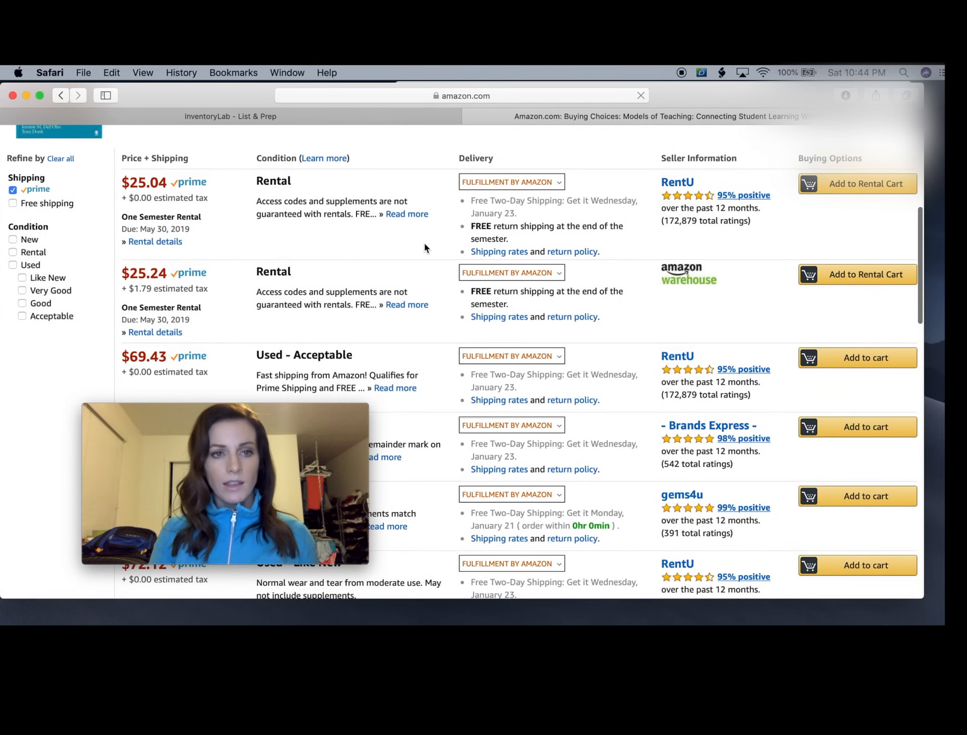
pyautogui.scroll(-8, 425, 249)
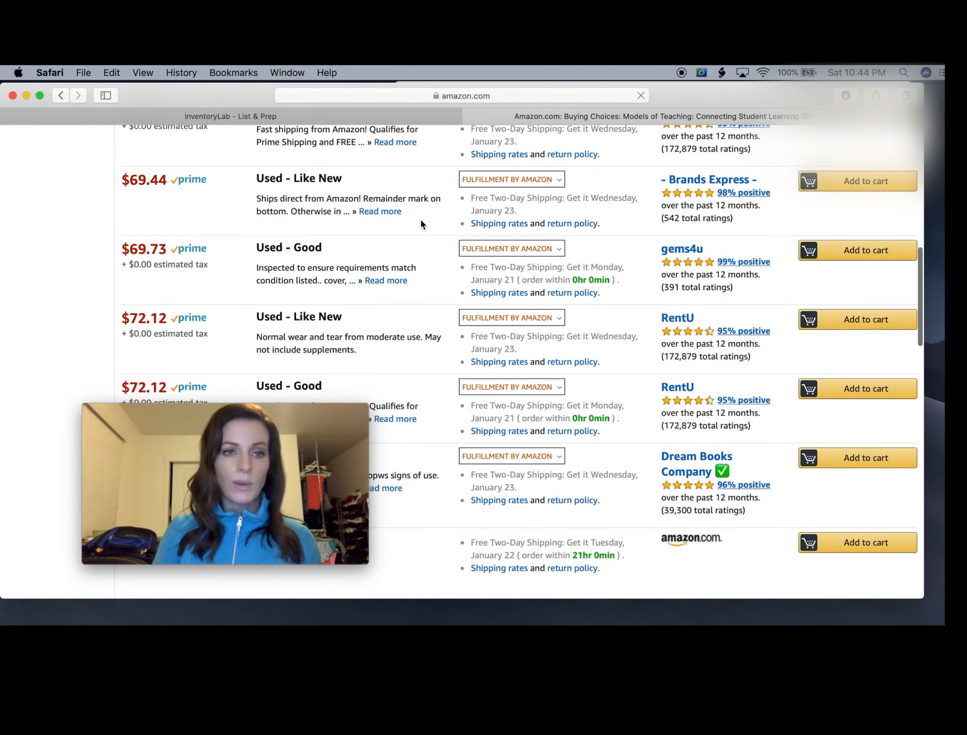
pyautogui.scroll(3, 359, 235)
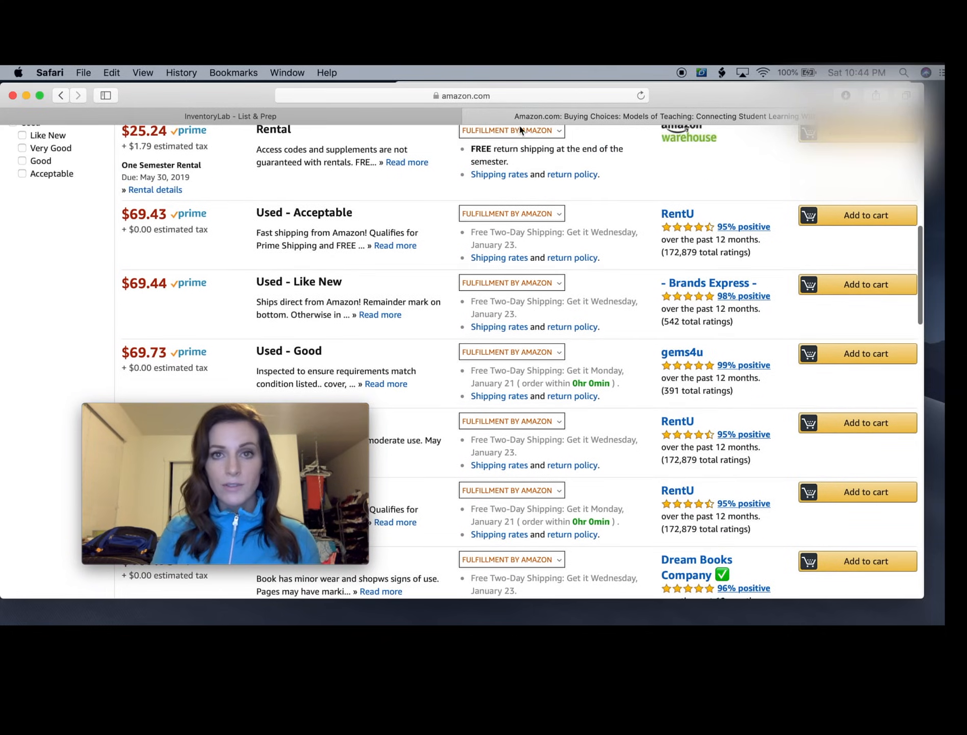
# Return to the InventoryLab listing and match the list price to the 69.44 Acceptable FBA offer.
pyautogui.click(457, 116)
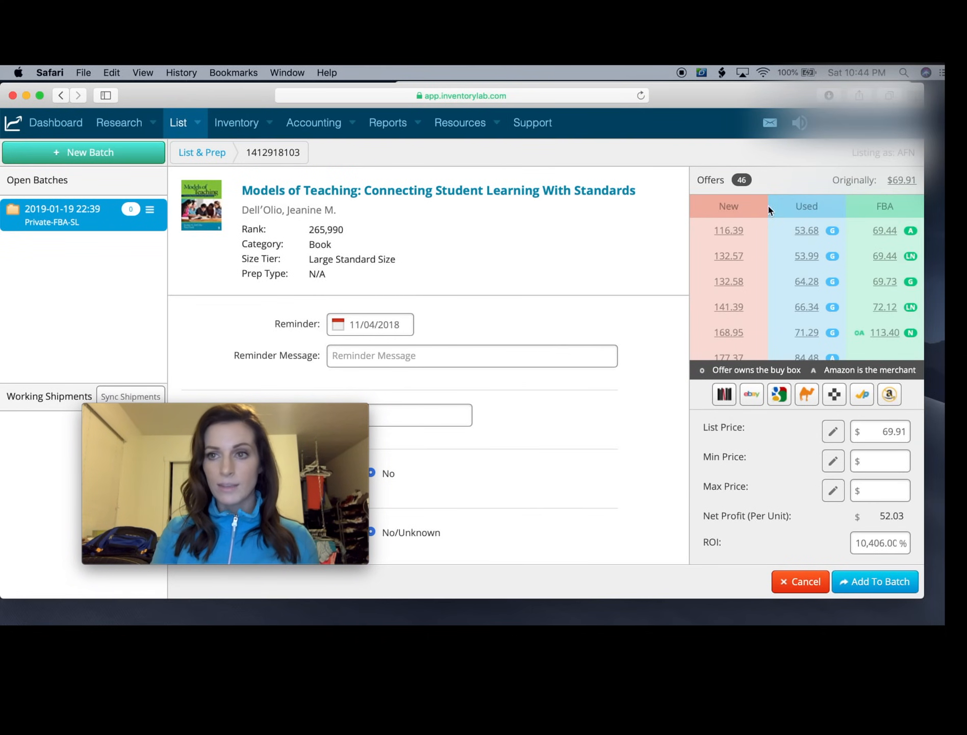
pyautogui.click(886, 235)
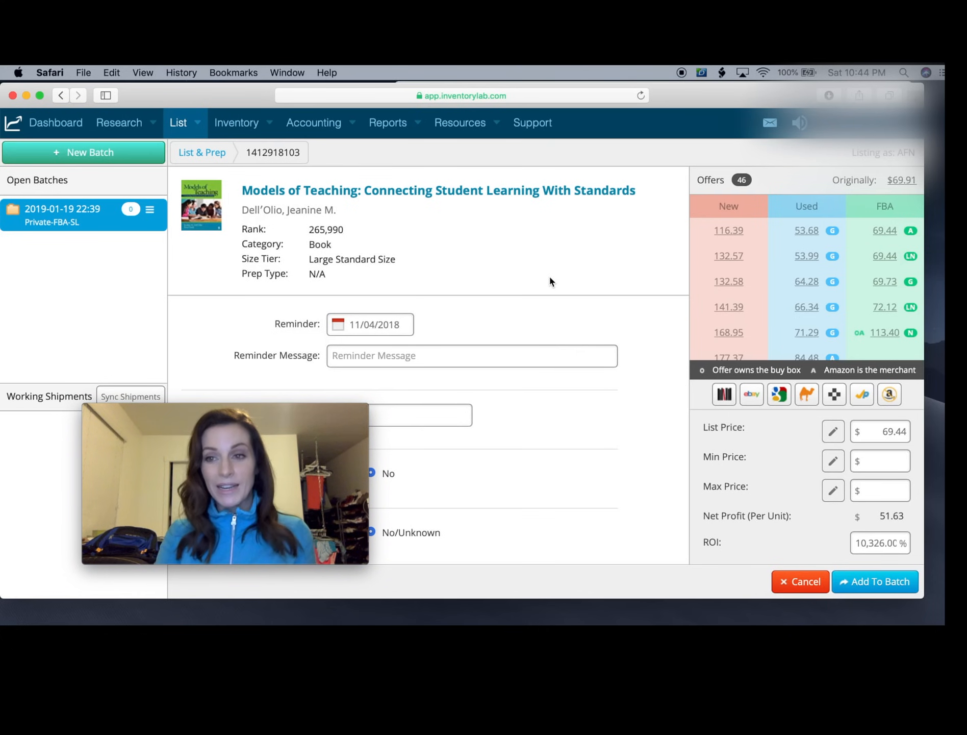
# Set the Models of Teaching listing's minimum price to 60 and maximum price to 75.
pyautogui.moveTo(284, 406)
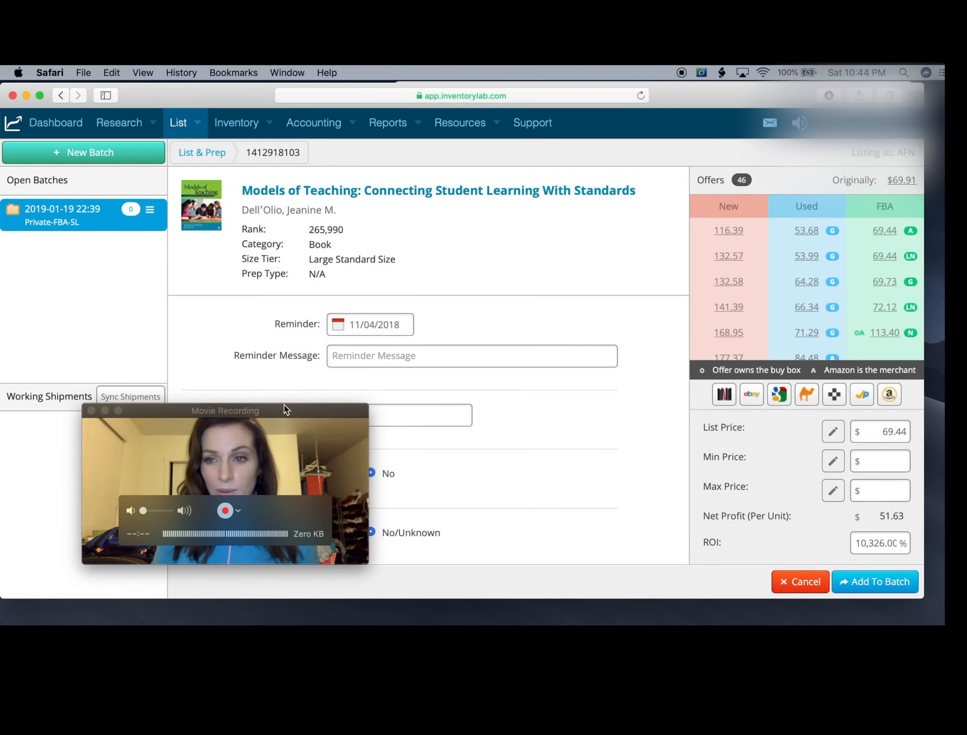
pyautogui.click(878, 465)
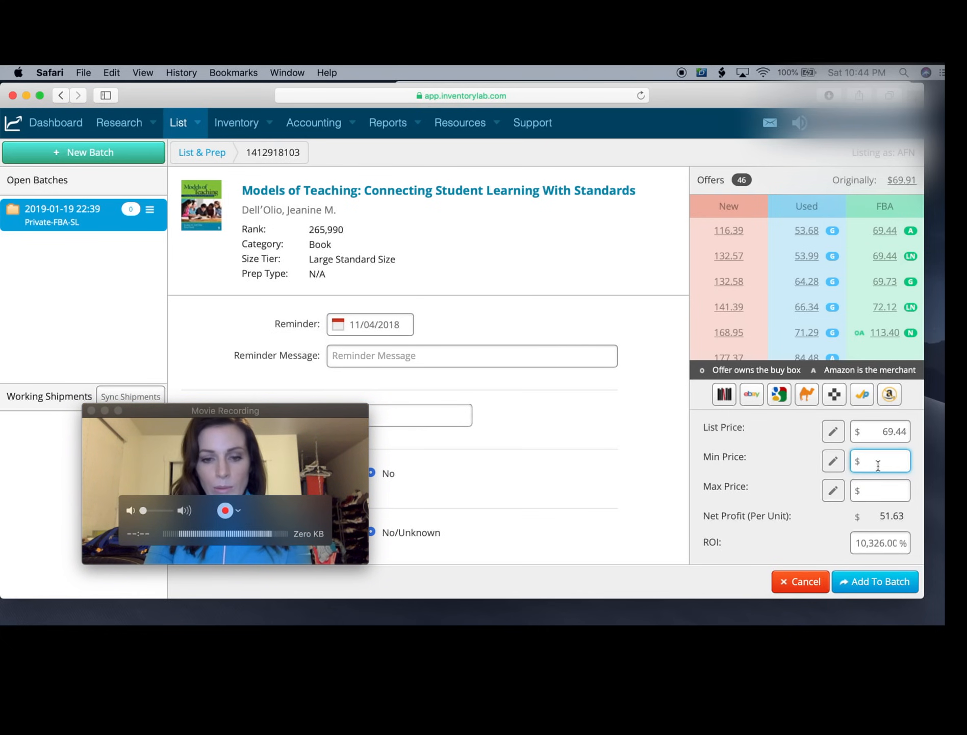
pyautogui.write('60')
pyautogui.press('Tab')
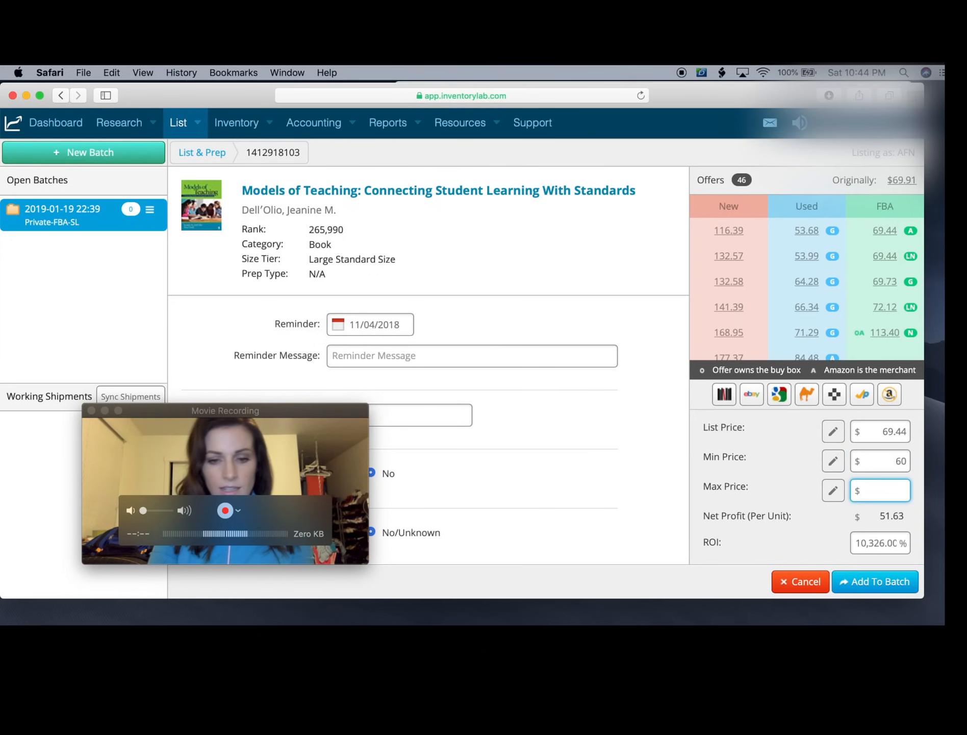
pyautogui.write('75')
pyautogui.click(606, 471)
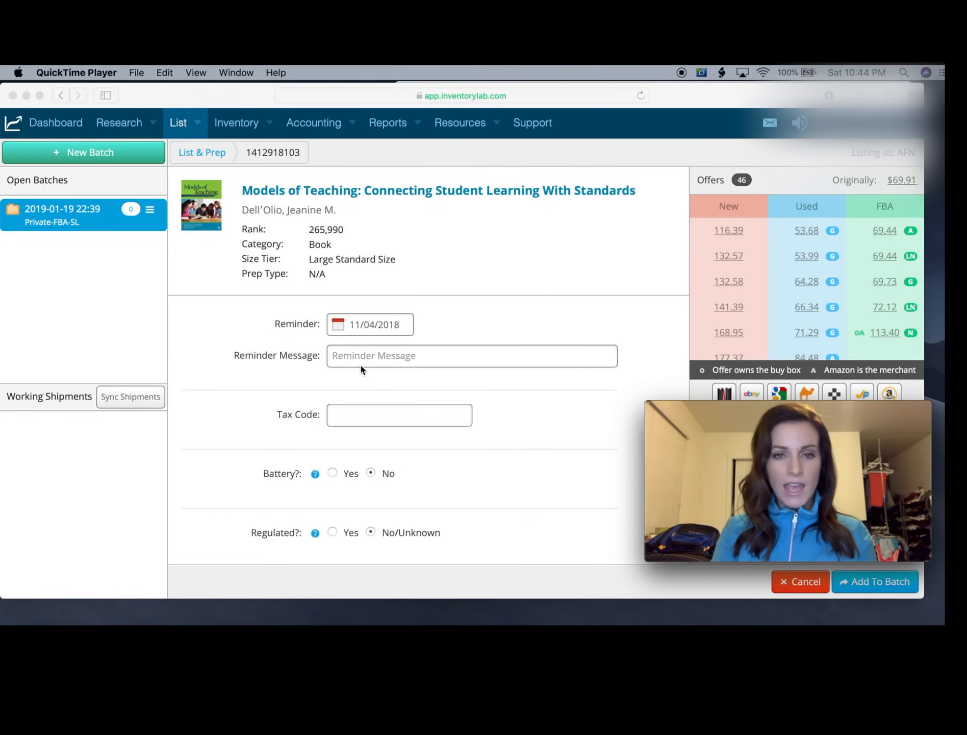
# Try the Used Acceptable and Used Very Good conditions on the listing to compare their preset condition notes.
pyautogui.scroll(-5, 360, 416)
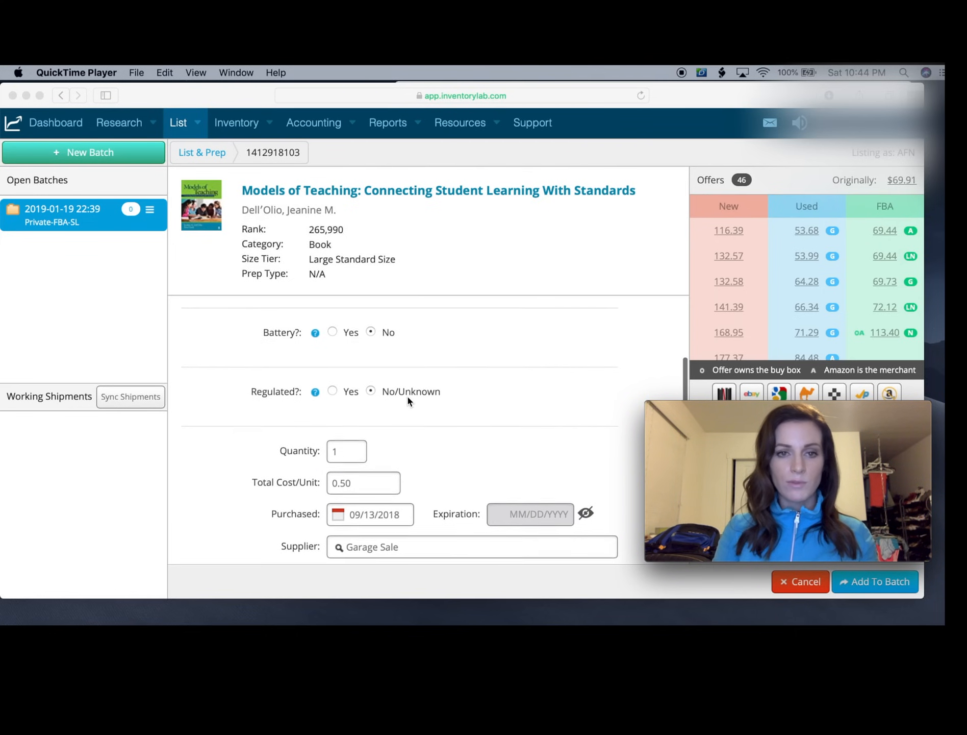
pyautogui.scroll(-4, 484, 394)
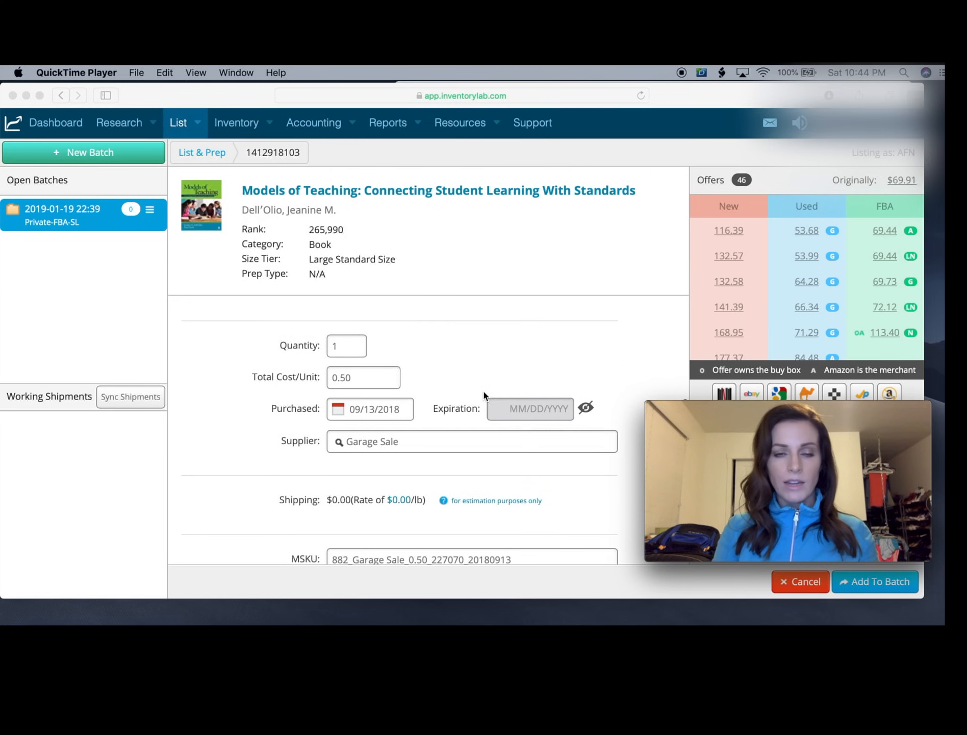
pyautogui.scroll(-1, 410, 359)
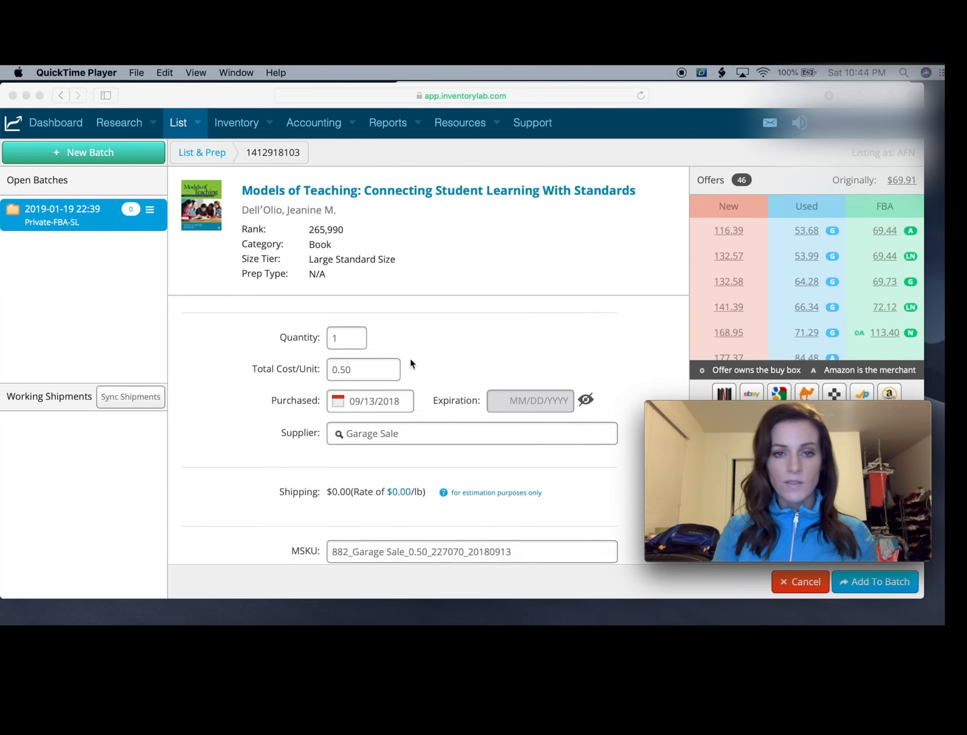
pyautogui.scroll(-2, 410, 360)
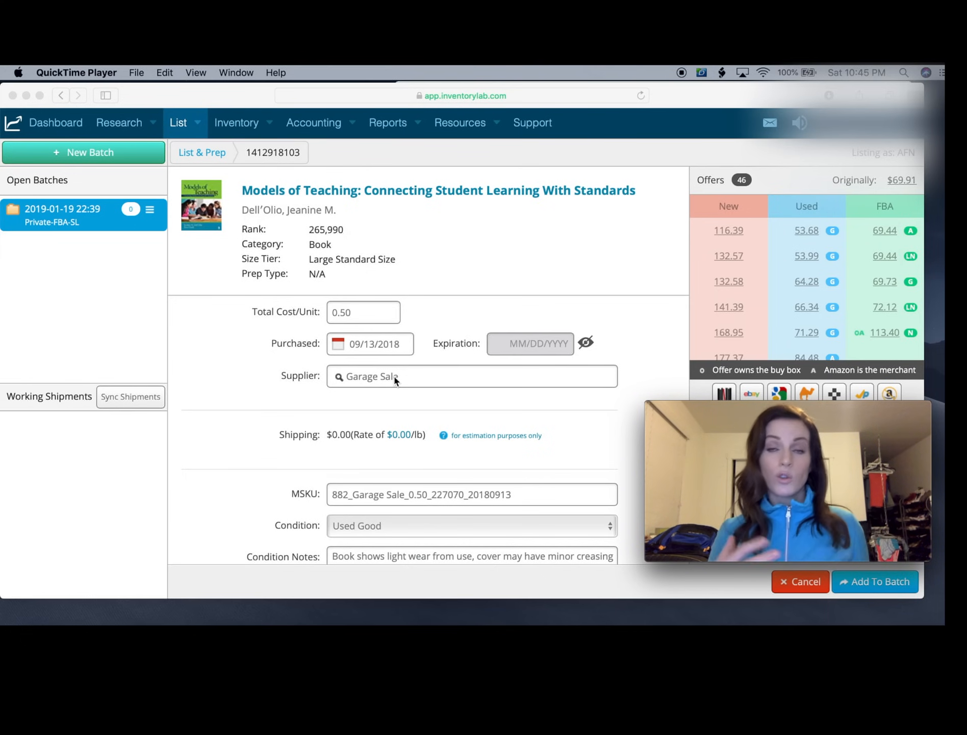
pyautogui.scroll(-3, 365, 452)
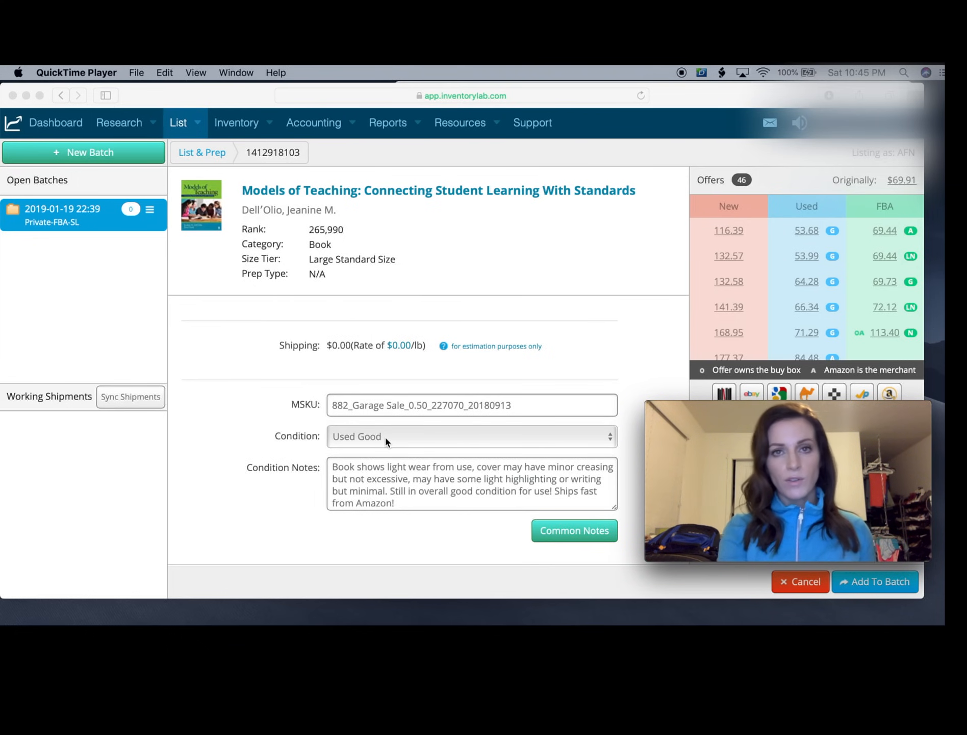
pyautogui.click(403, 437)
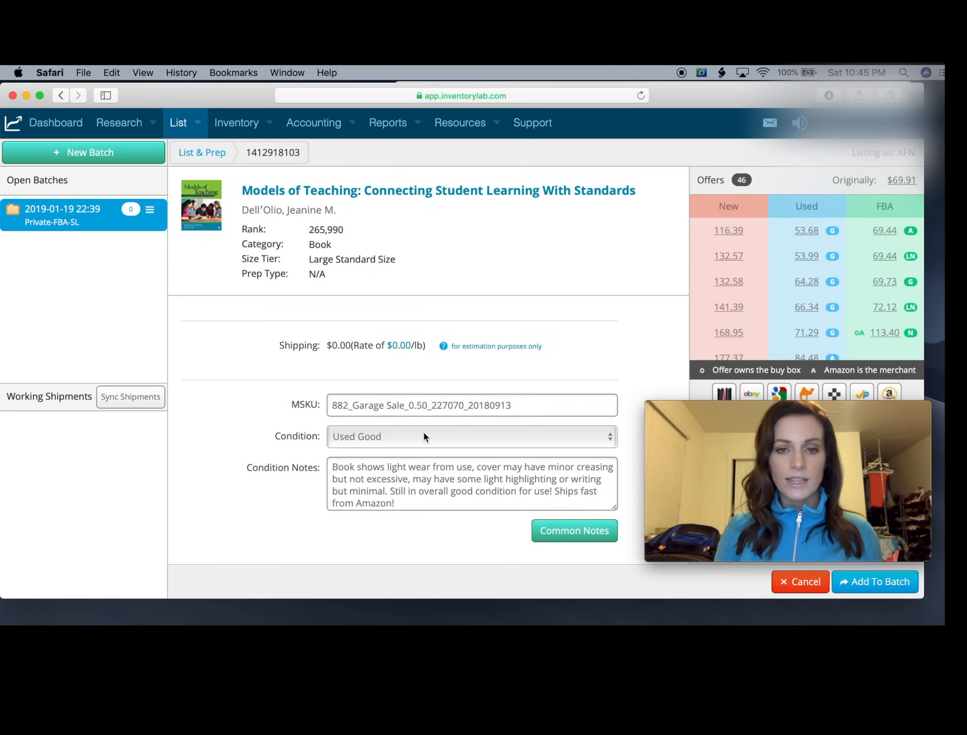
pyautogui.click(421, 436)
pyautogui.click(420, 448)
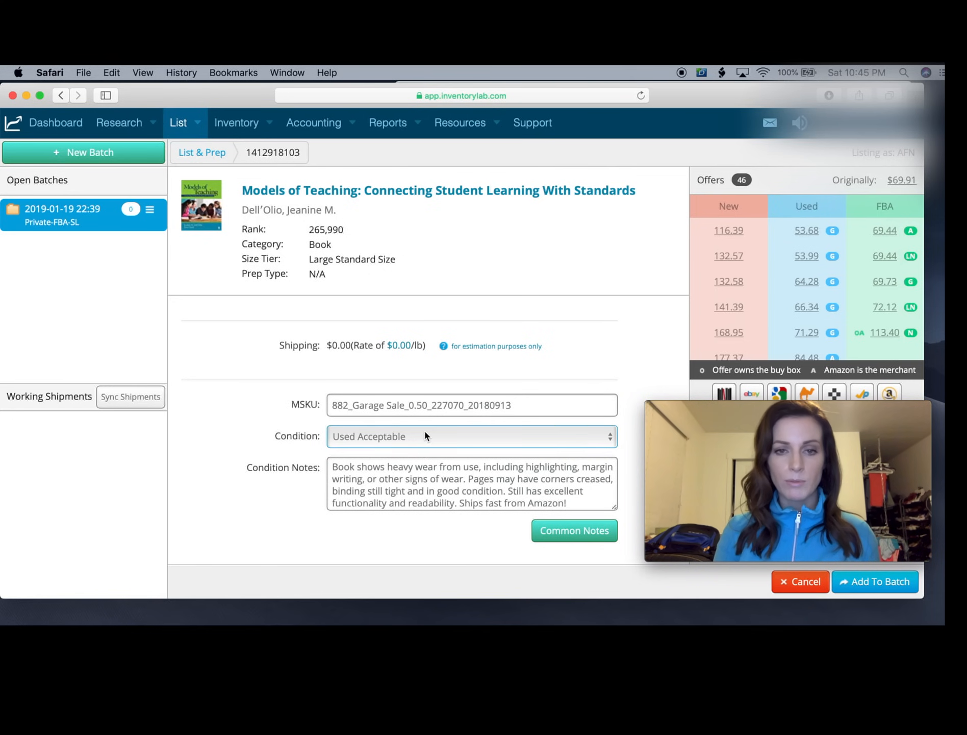
pyautogui.click(425, 435)
pyautogui.click(423, 413)
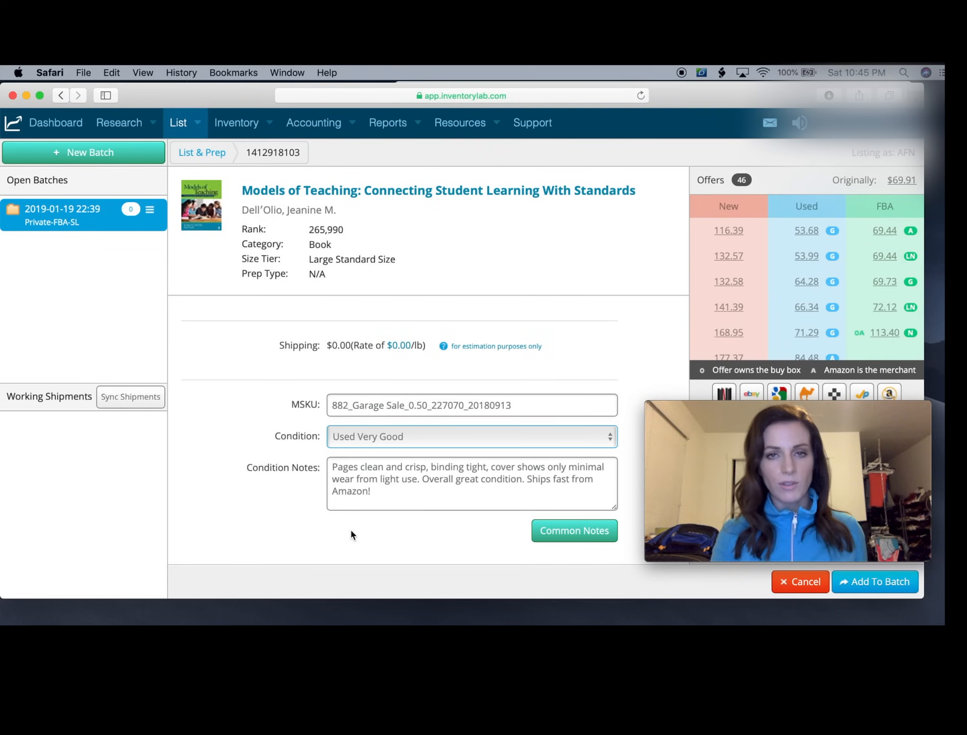
# Set the condition to Used Good with its preset notes and add Models of Teaching to the batch.
pyautogui.click(409, 437)
pyautogui.click(408, 451)
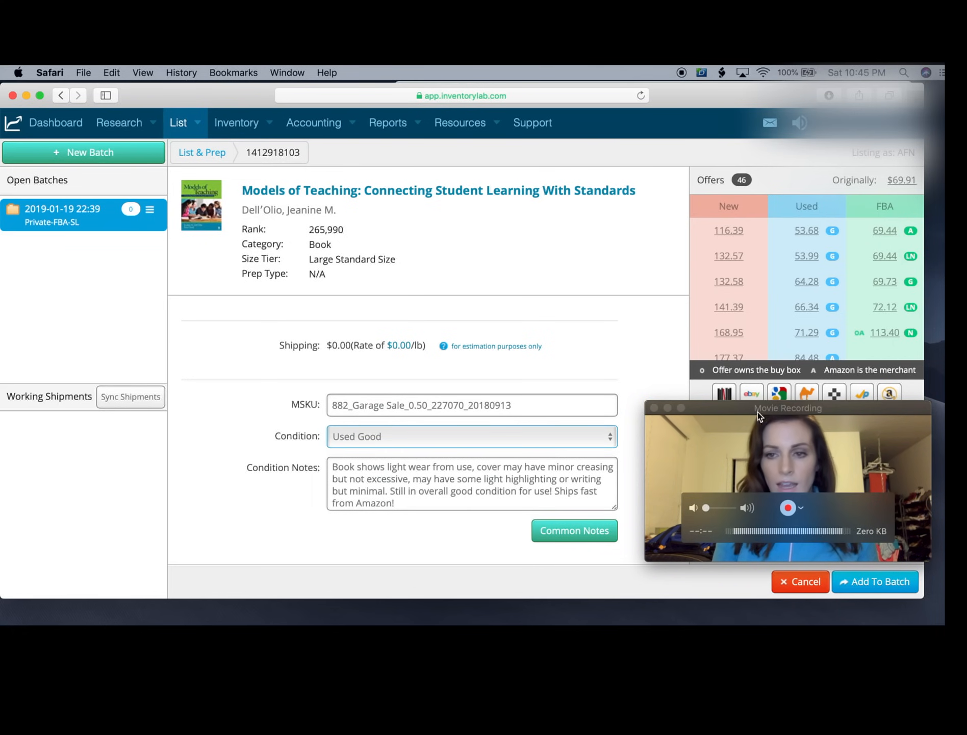
pyautogui.click(868, 586)
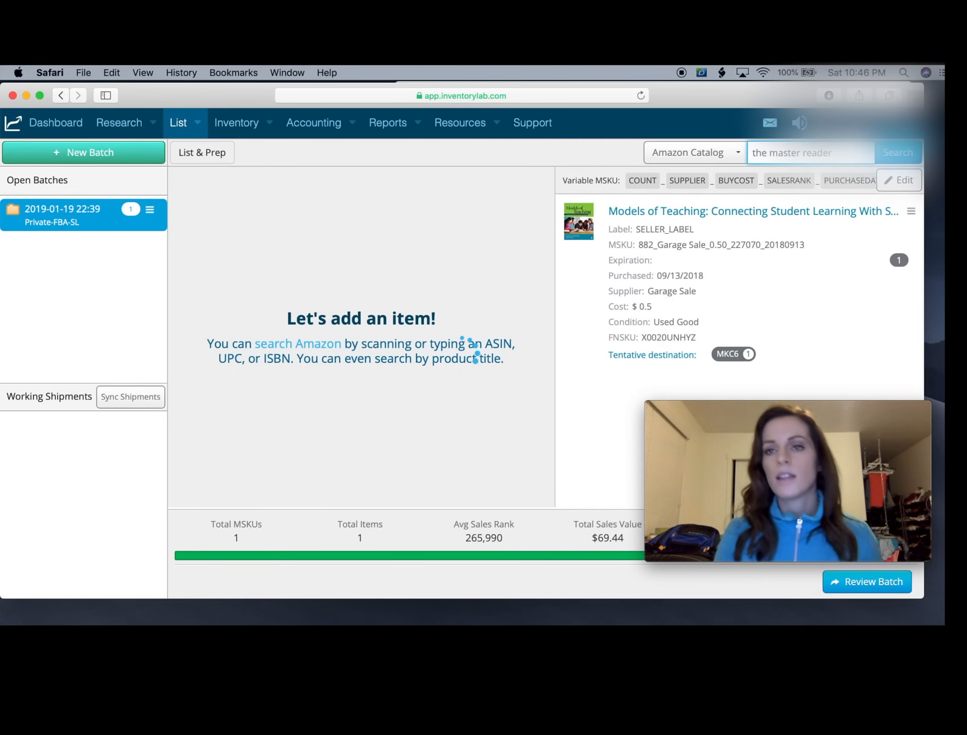
# Search the catalog for "the master reader" and select The Master Reader (4th Edition), using the existing MSKU that begins 883_Garage Sale.
pyautogui.press('Return')
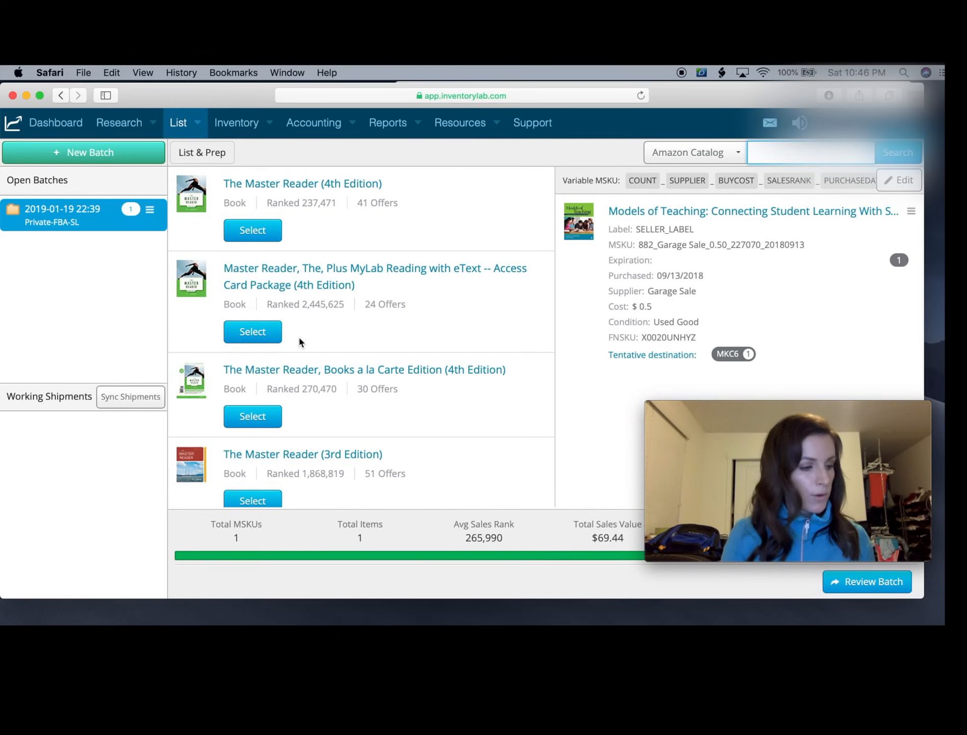
pyautogui.click(249, 230)
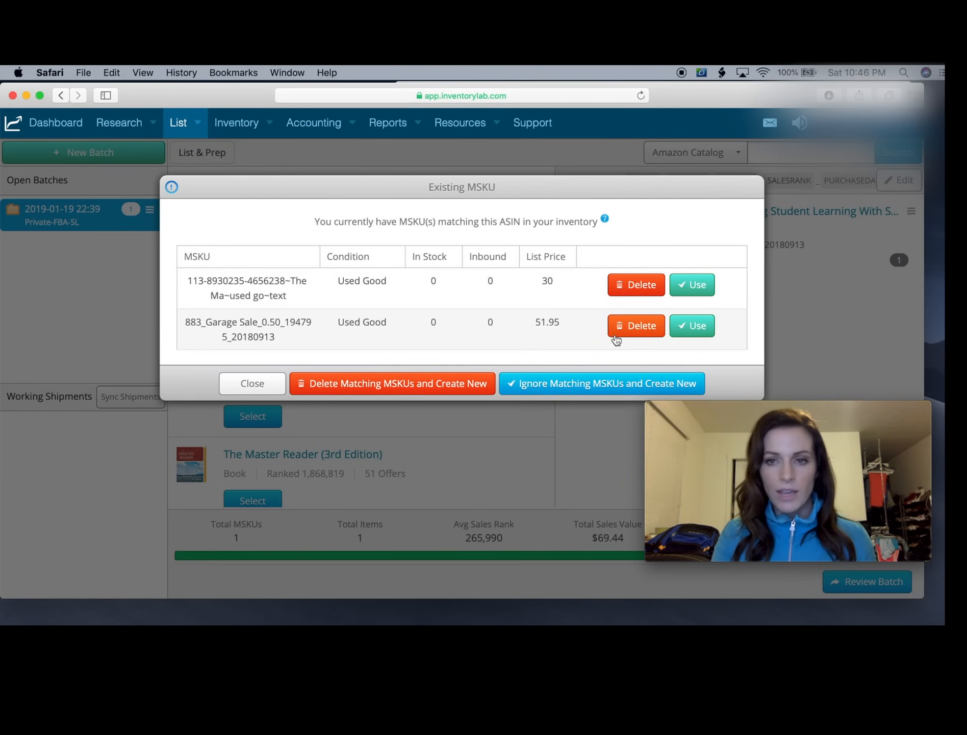
pyautogui.click(691, 326)
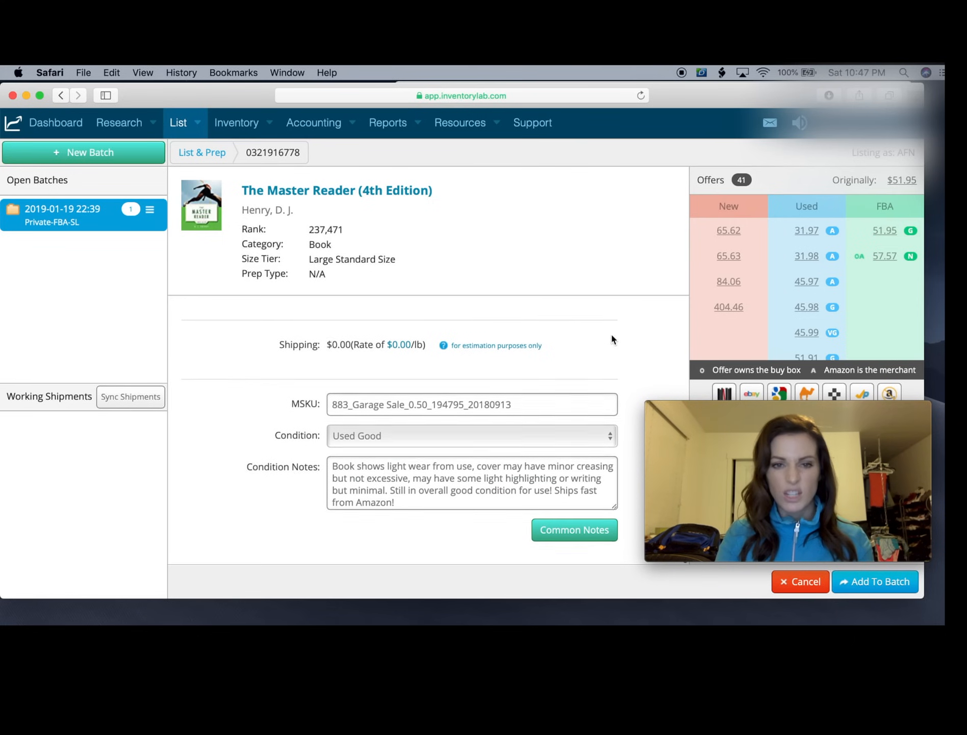
# Set the minimum price of The Master Reader to 40 and add the book to the batch.
pyautogui.scroll(5, 524, 450)
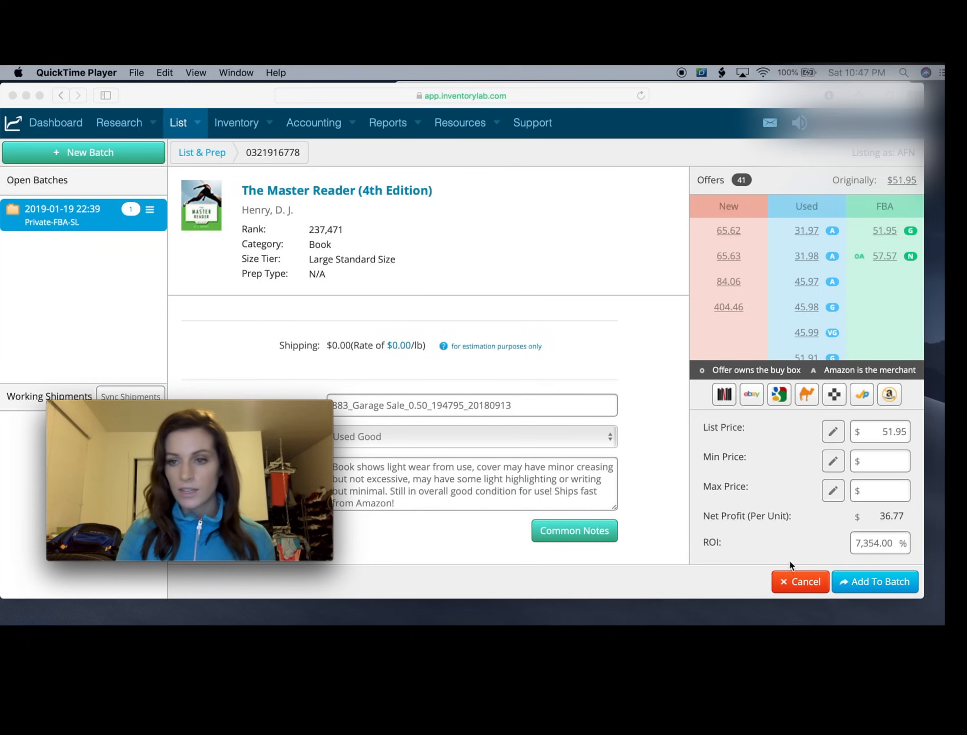
pyautogui.click(899, 457)
pyautogui.click(899, 457)
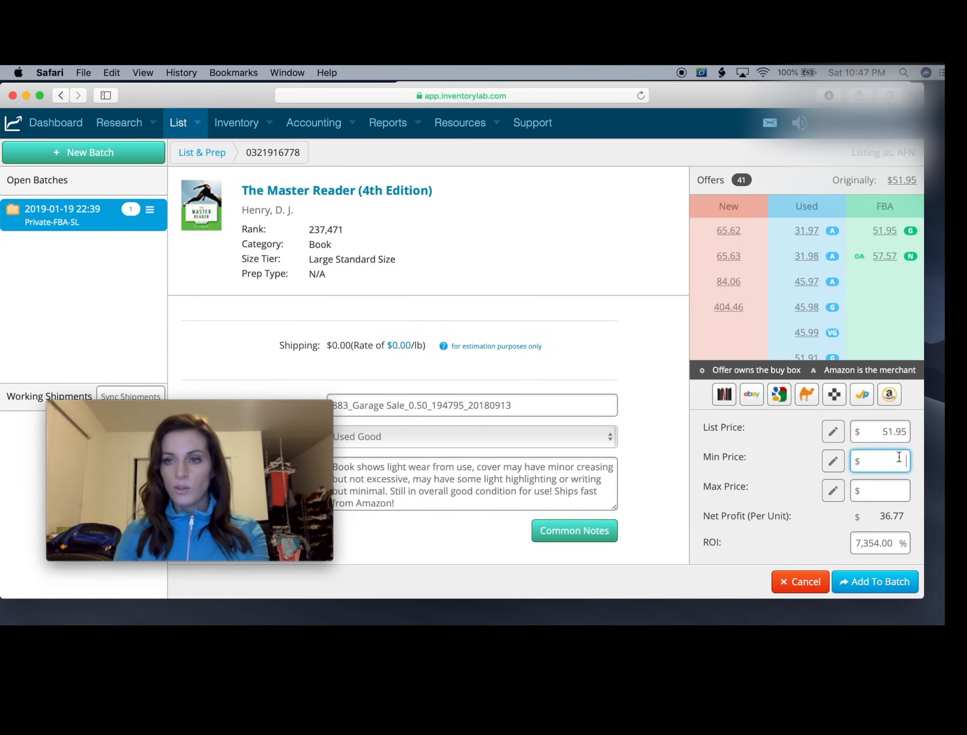
pyautogui.press('Tab')
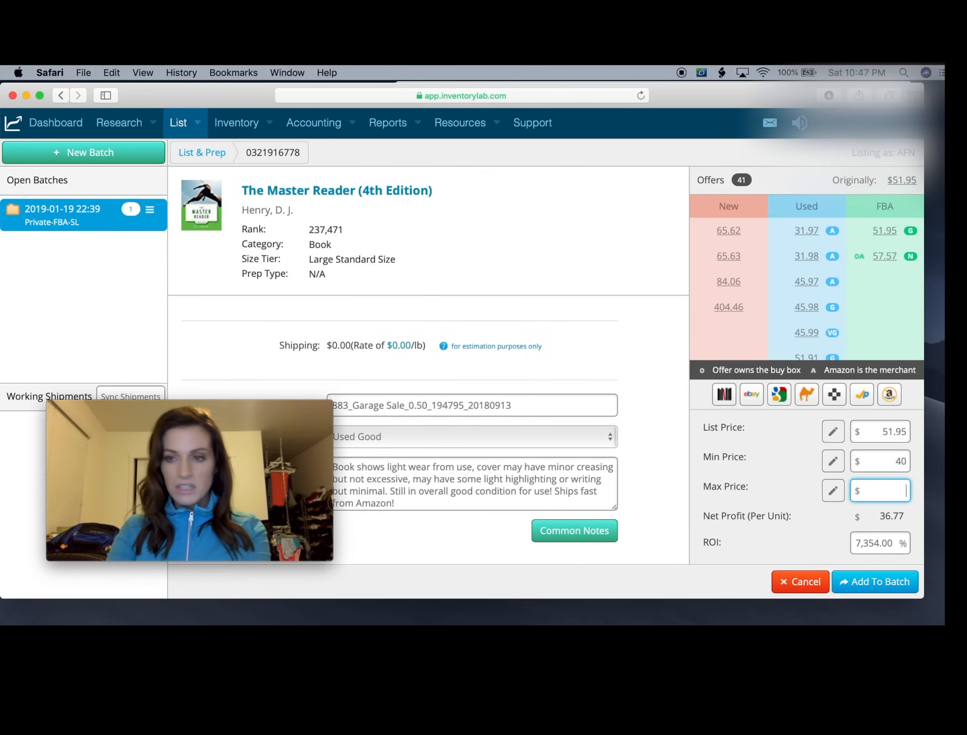
pyautogui.click(874, 584)
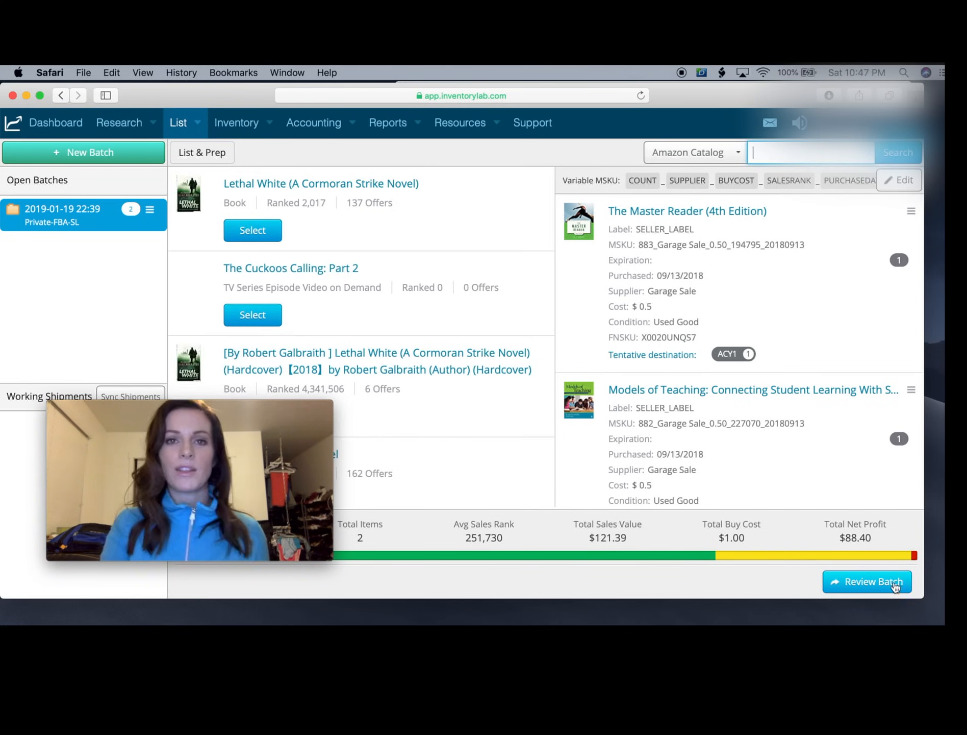
# Select Lethal White (A Cormoran Strike Novel) for listing and examine its competing Prime offers on Amazon.
pyautogui.click(250, 229)
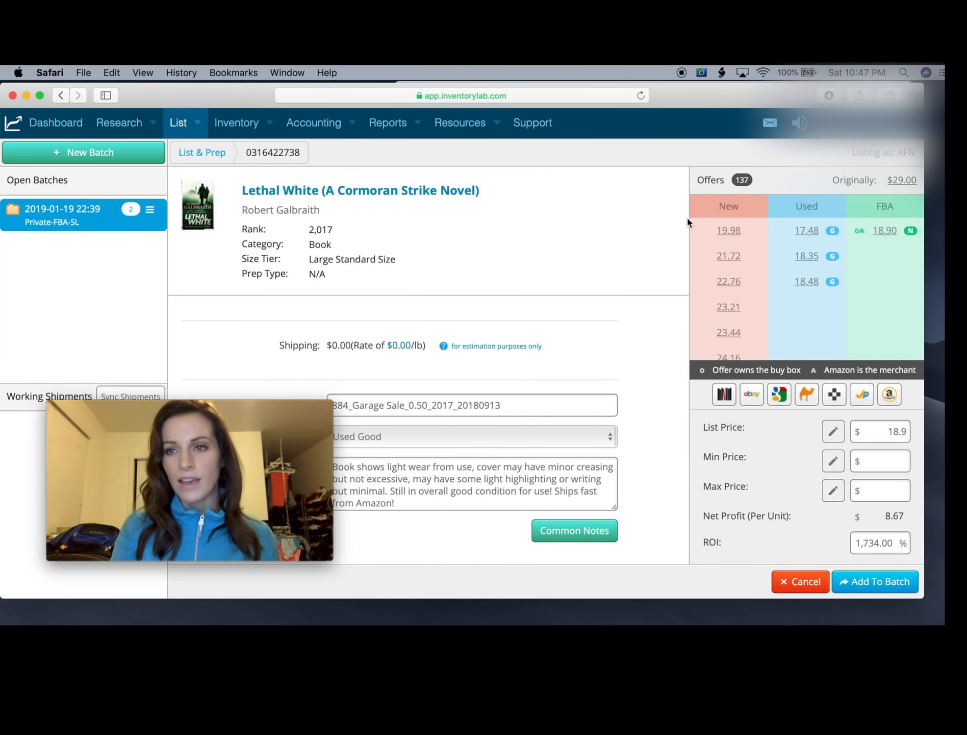
pyautogui.click(865, 400)
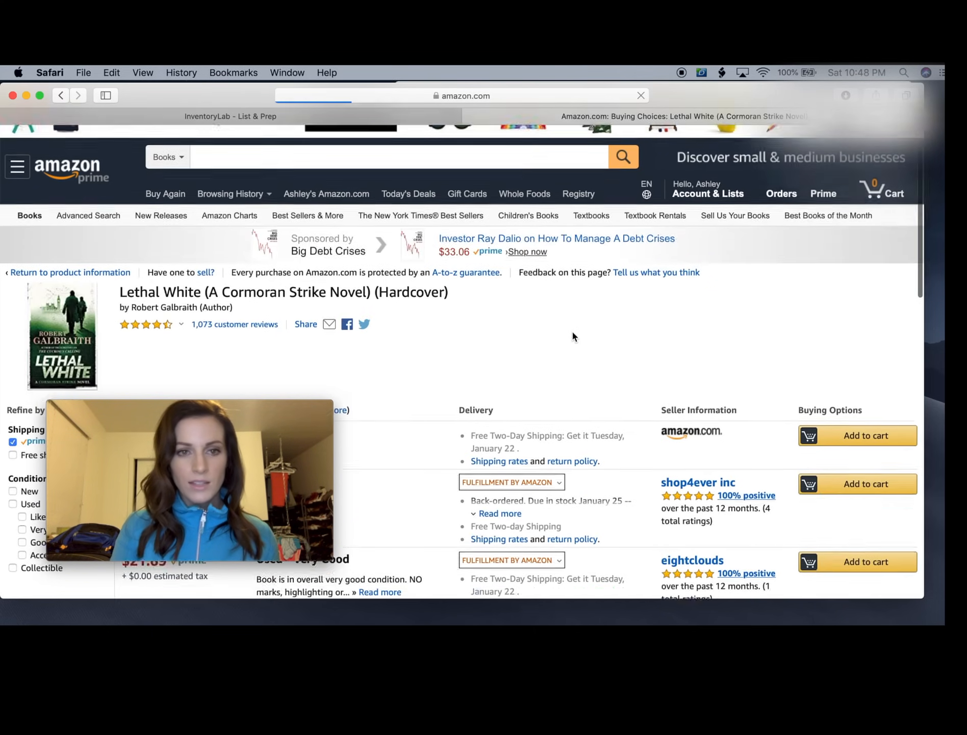
pyautogui.scroll(-10, 573, 334)
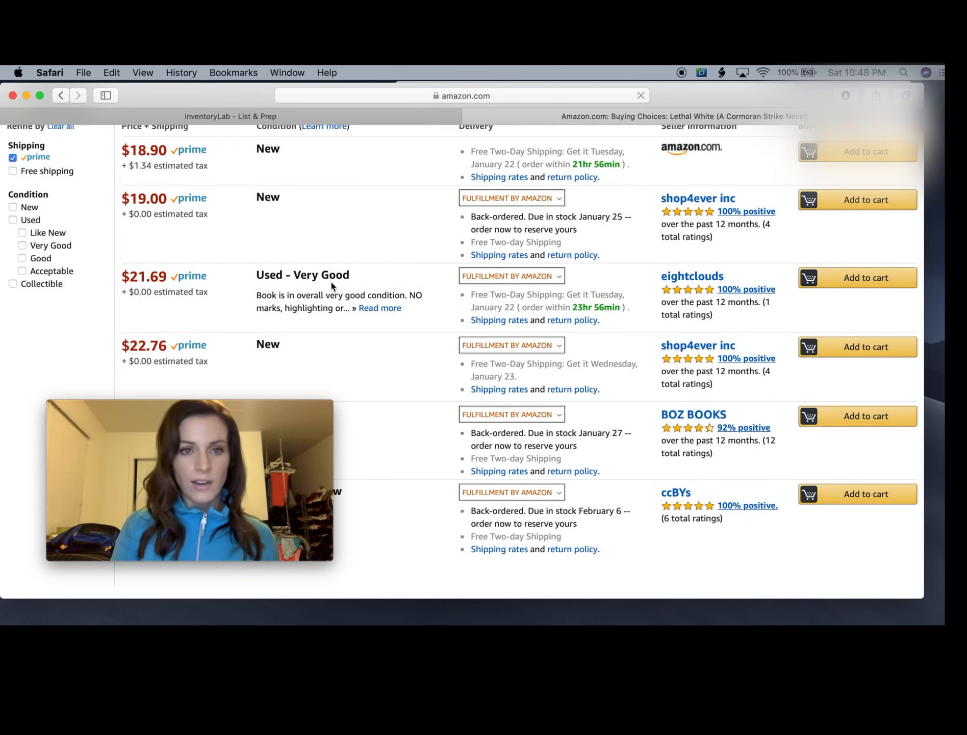
pyautogui.scroll(-5, 390, 295)
pyautogui.scroll(15, 391, 298)
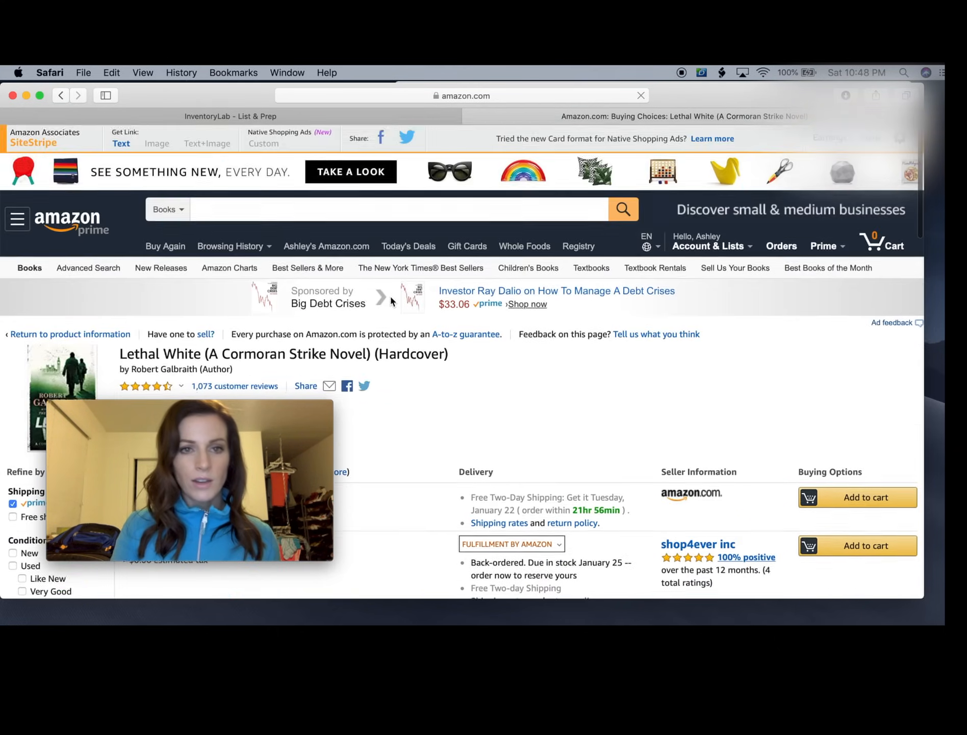
# Return to the InventoryLab listing and set the list price to 17, minimum price to 15 and maximum price to 23.
pyautogui.click(471, 116)
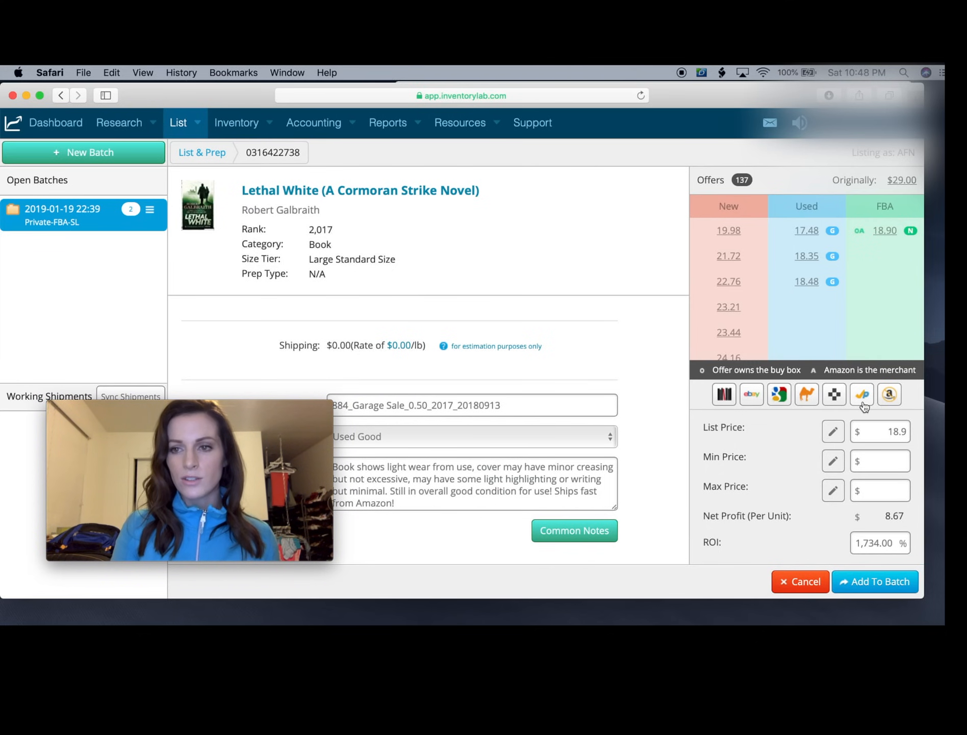
pyautogui.doubleClick(879, 430)
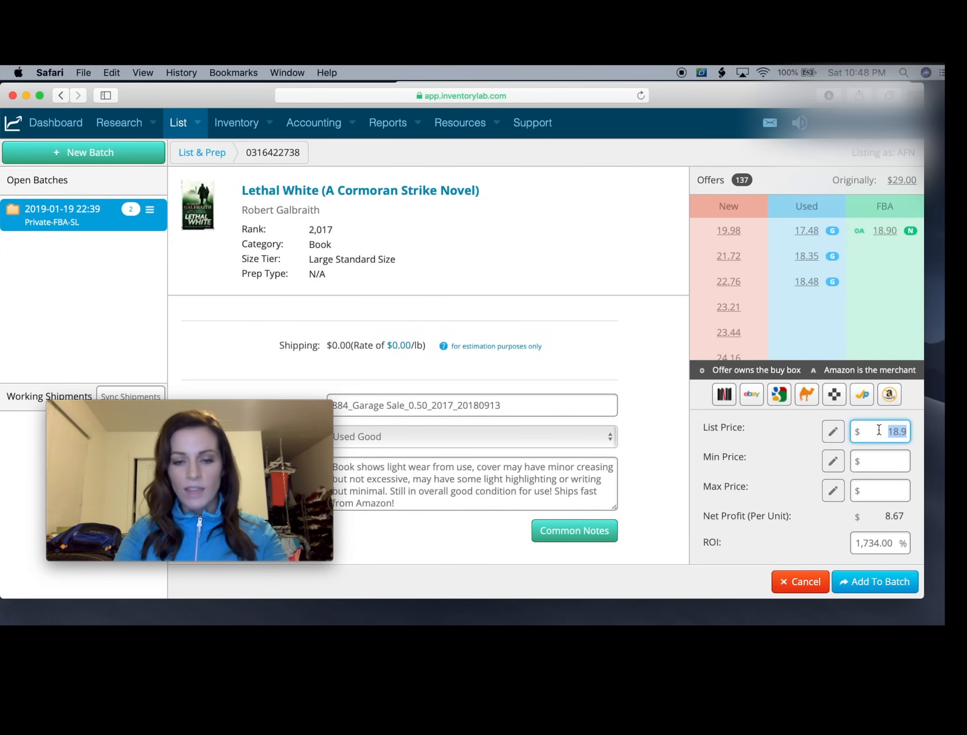
pyautogui.write('17')
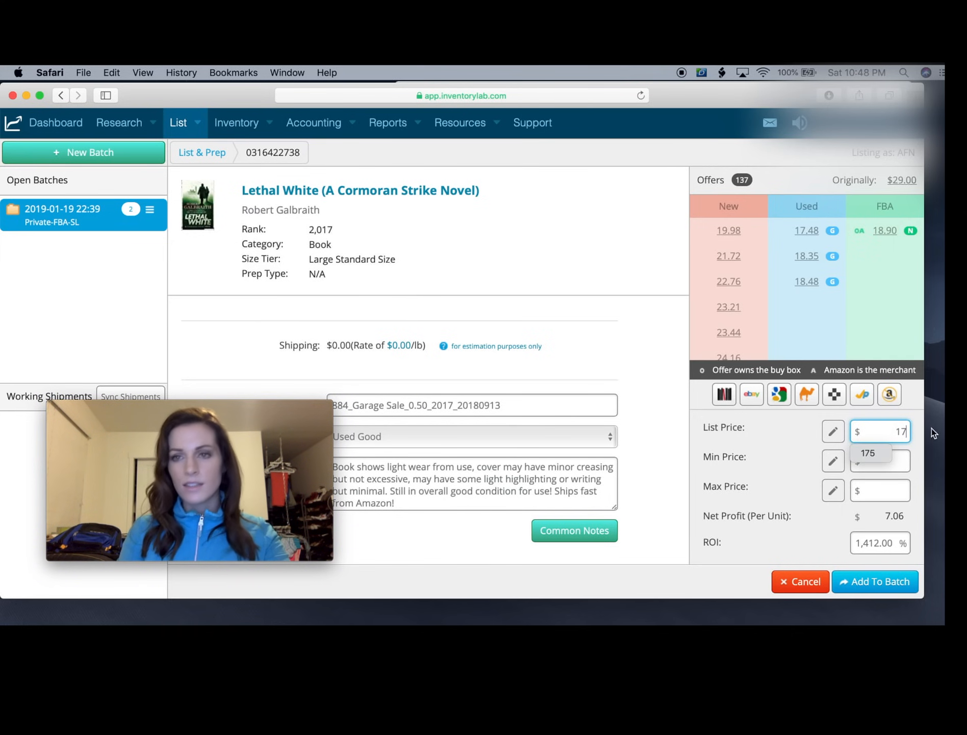
pyautogui.click(910, 462)
pyautogui.write('15')
pyautogui.press('Tab')
pyautogui.write('23')
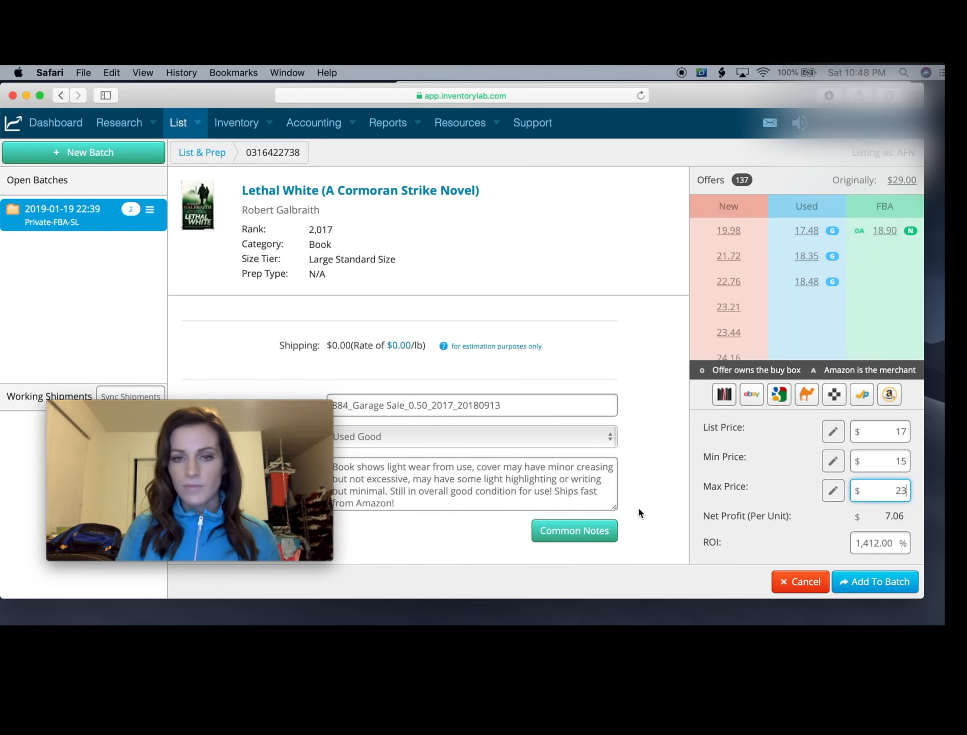
# Set the Lethal White listing's condition to Used Very Good and its supplier to Thrift Store.
pyautogui.click(605, 437)
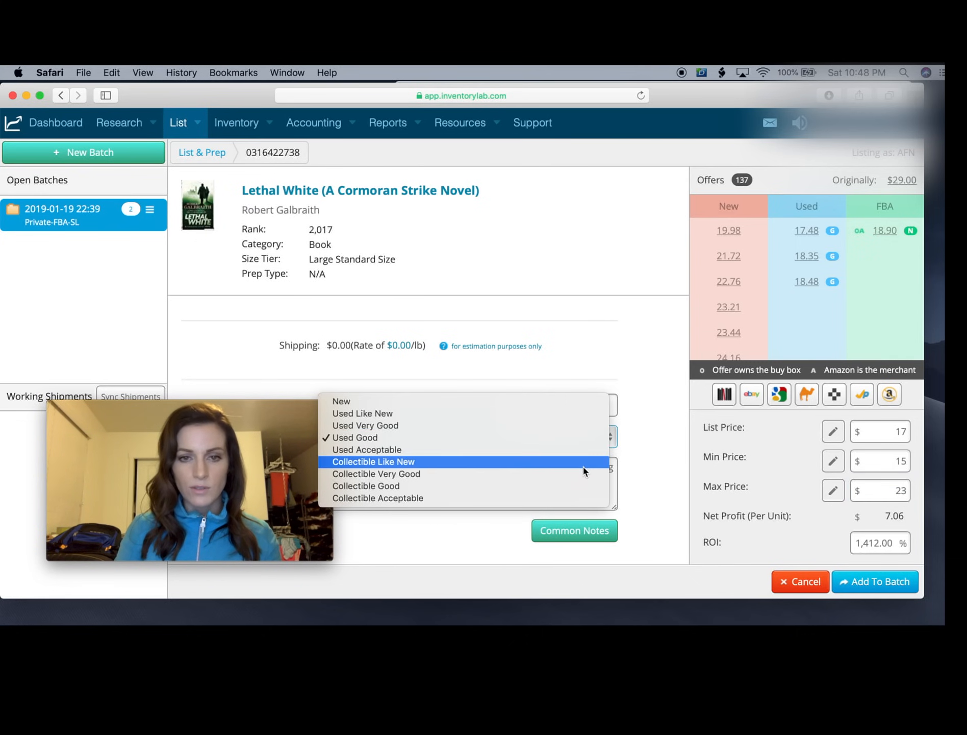
pyautogui.click(576, 425)
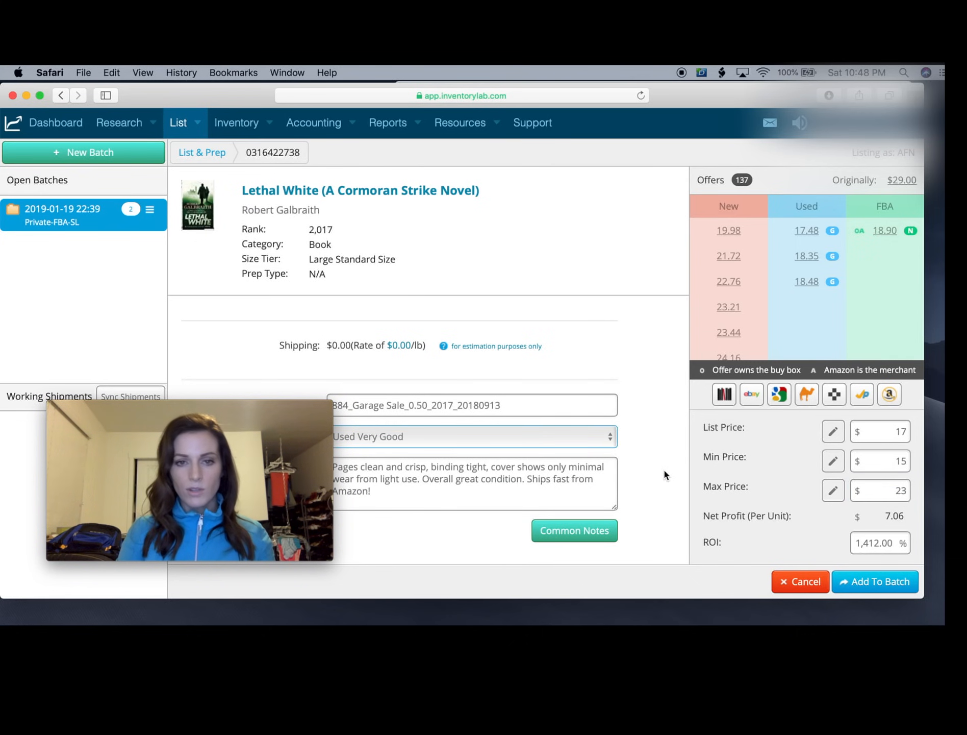
pyautogui.scroll(1, 664, 470)
pyautogui.scroll(1, 664, 470)
pyautogui.doubleClick(392, 324)
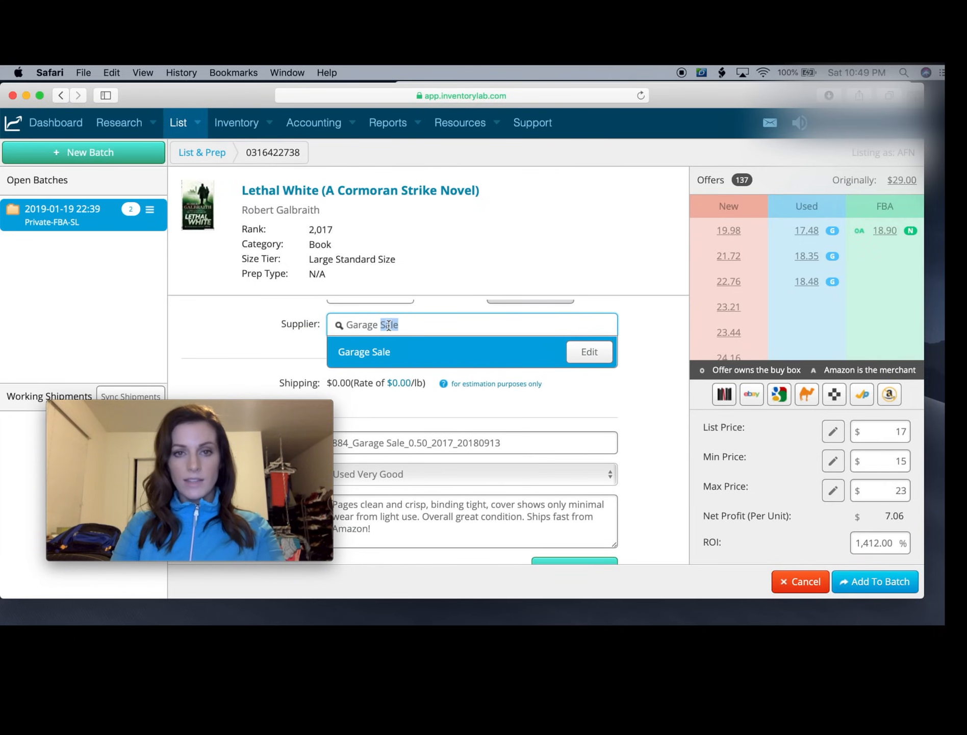
pyautogui.tripleClick(389, 325)
pyautogui.write('Thrift Store')
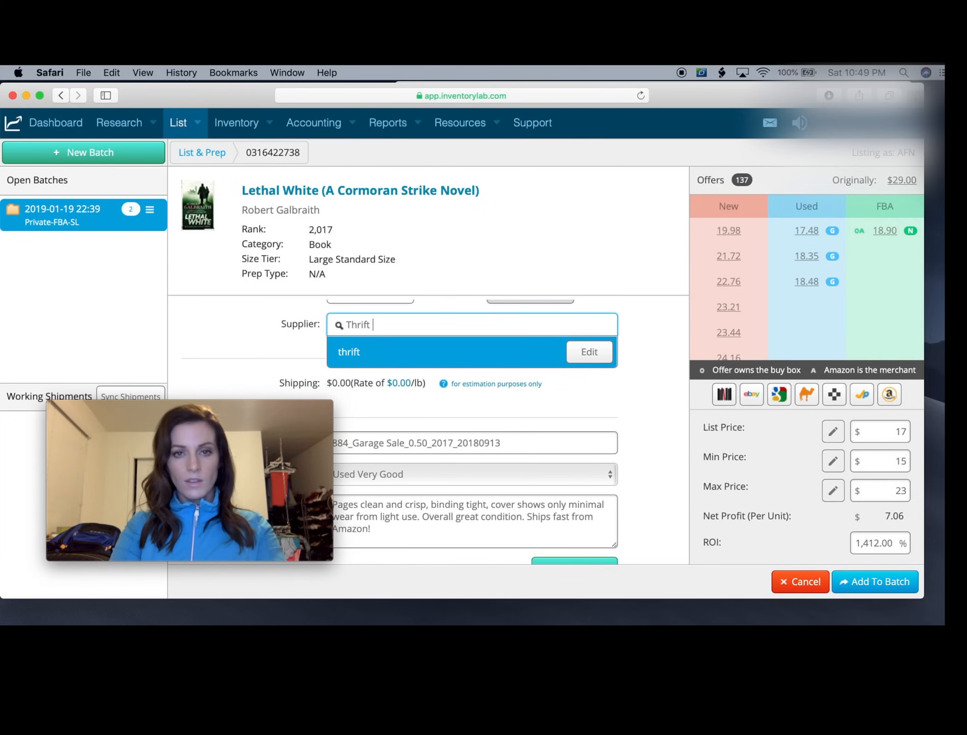
pyautogui.click(618, 395)
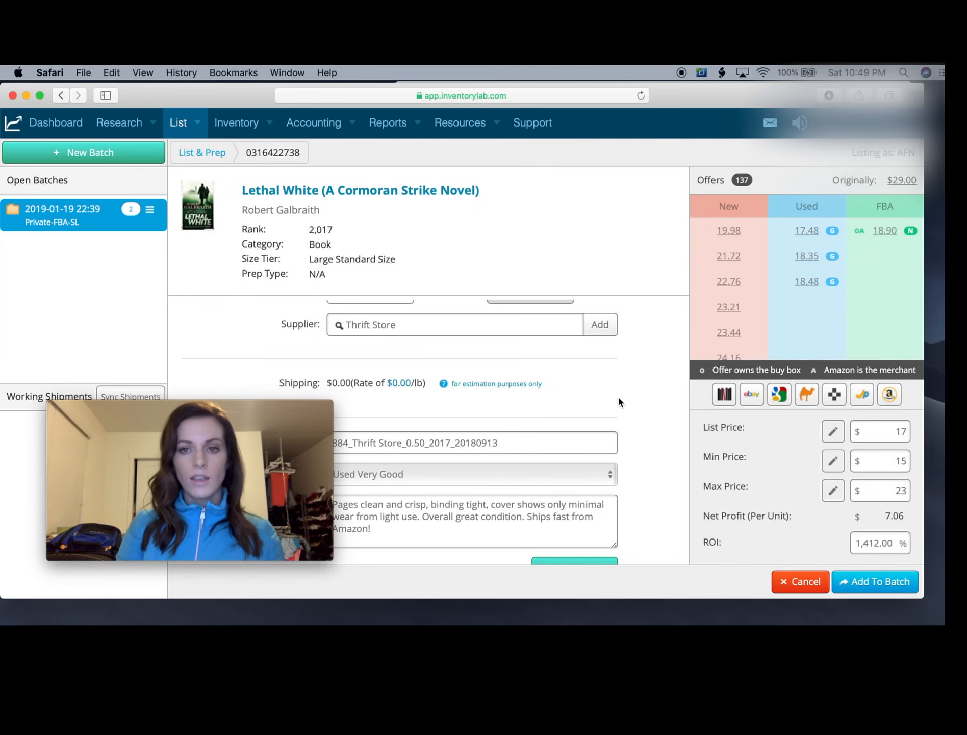
# Set the total cost per unit of Lethal White to 1.00.
pyautogui.scroll(-2, 618, 395)
pyautogui.scroll(6, 629, 401)
pyautogui.doubleClick(365, 341)
pyautogui.write('1.00')
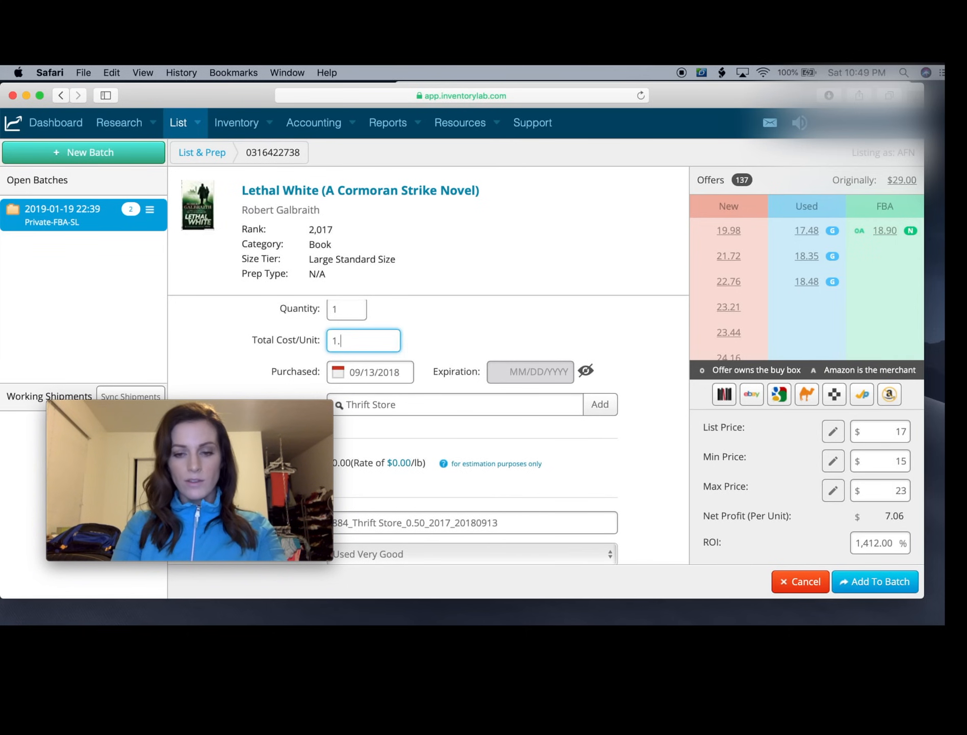
# Set the total cost per unit of Lethal White to 1.50 and add the book to the batch.
pyautogui.press('BackSpace')
pyautogui.press('BackSpace')
pyautogui.write('50')
pyautogui.click(623, 431)
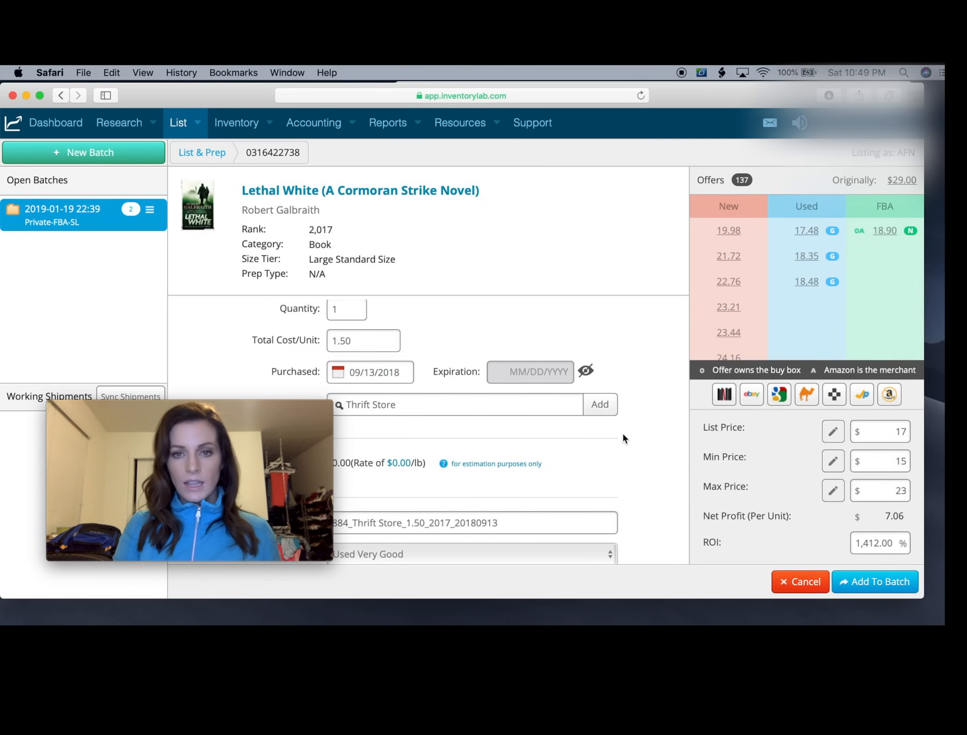
pyautogui.scroll(-5, 642, 448)
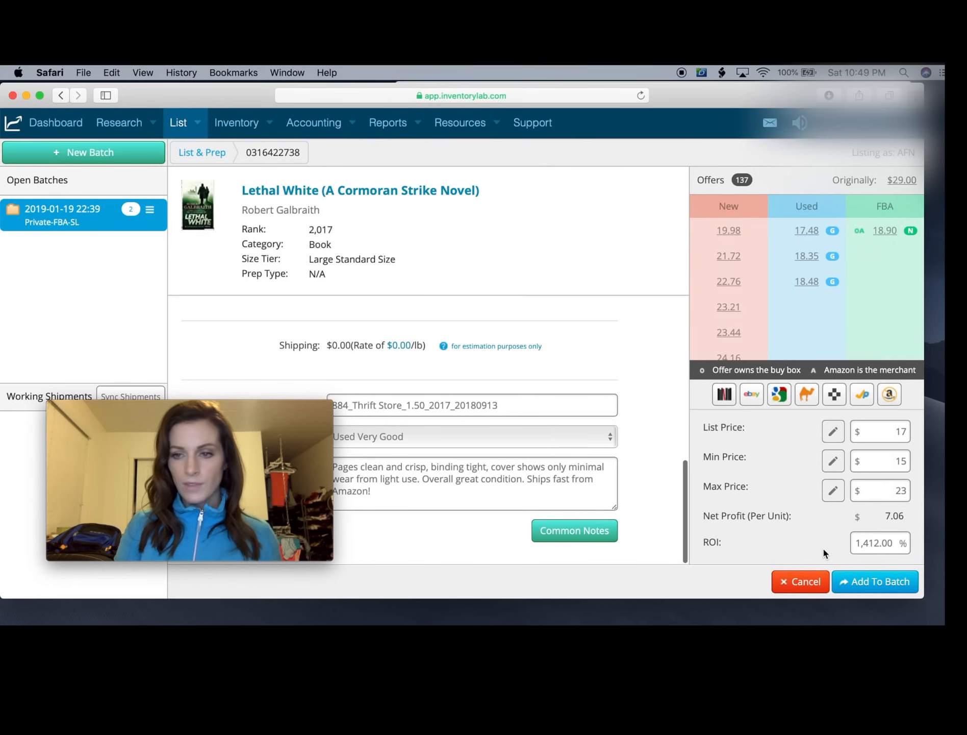
pyautogui.click(864, 582)
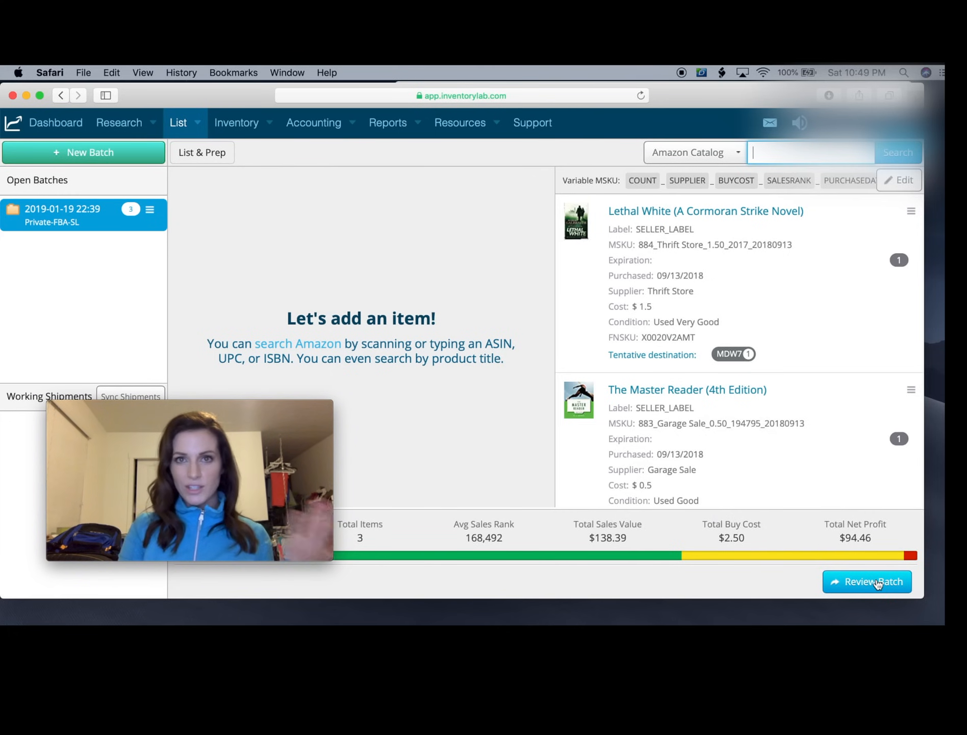
# Review the batch and submit it with product feeds sent and FBA shipment creation enabled.
pyautogui.click(877, 583)
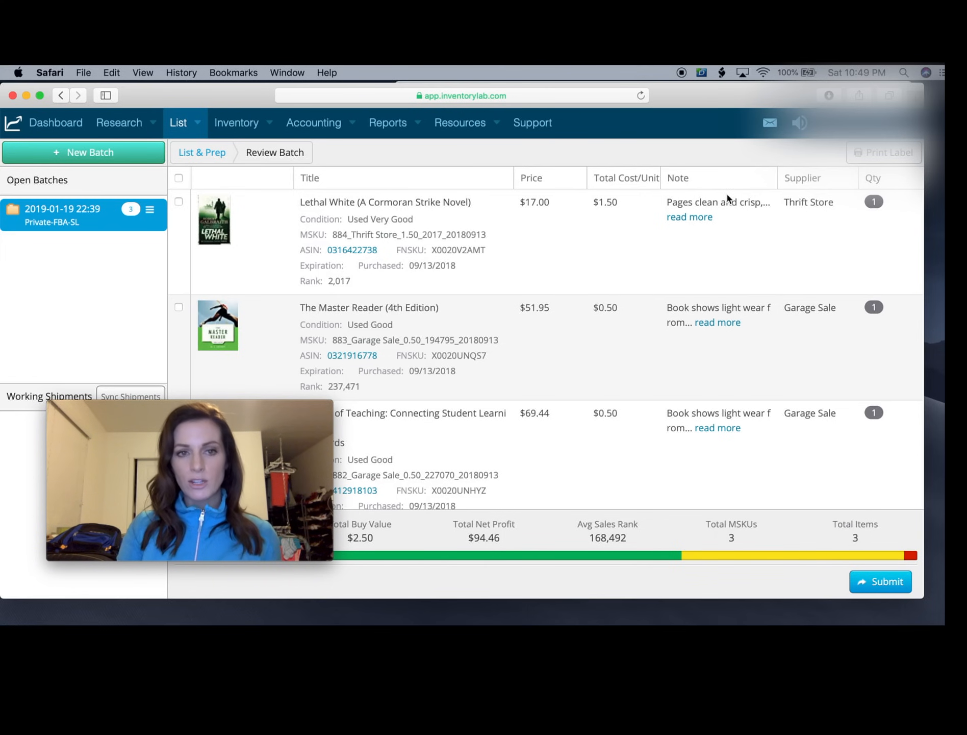
pyautogui.scroll(-3, 728, 199)
pyautogui.scroll(3, 727, 202)
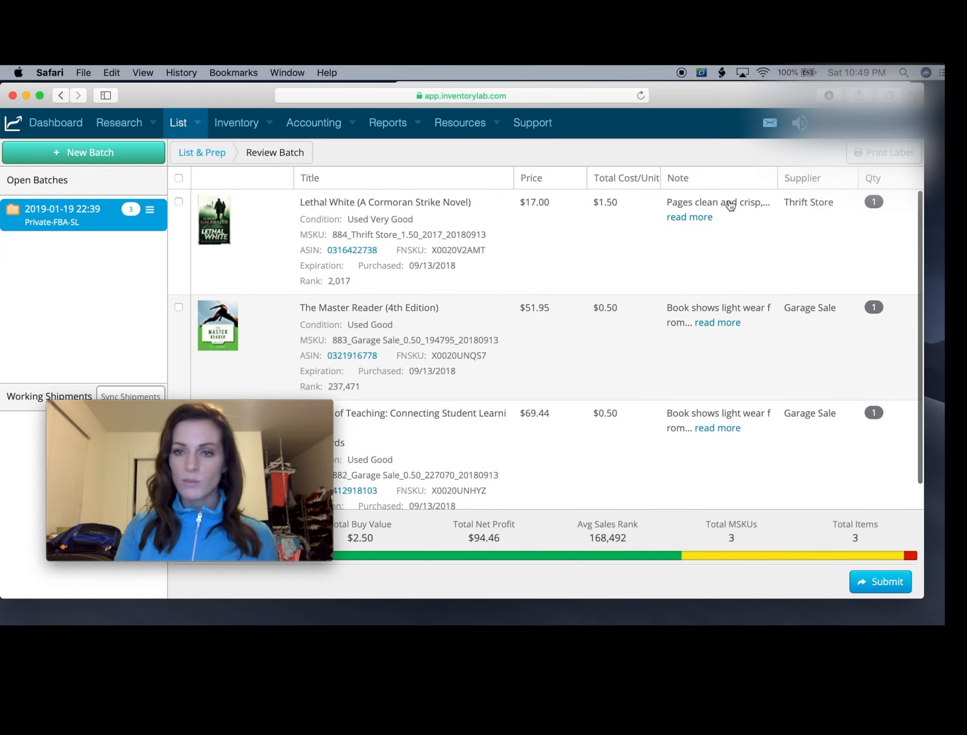
pyautogui.click(874, 584)
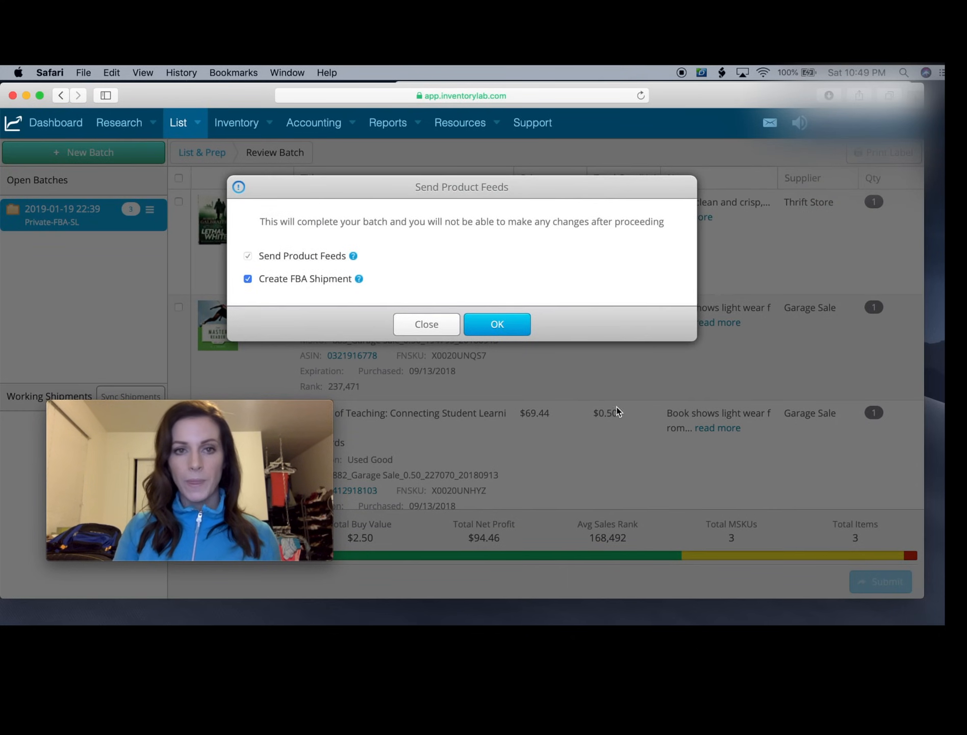
pyautogui.click(519, 331)
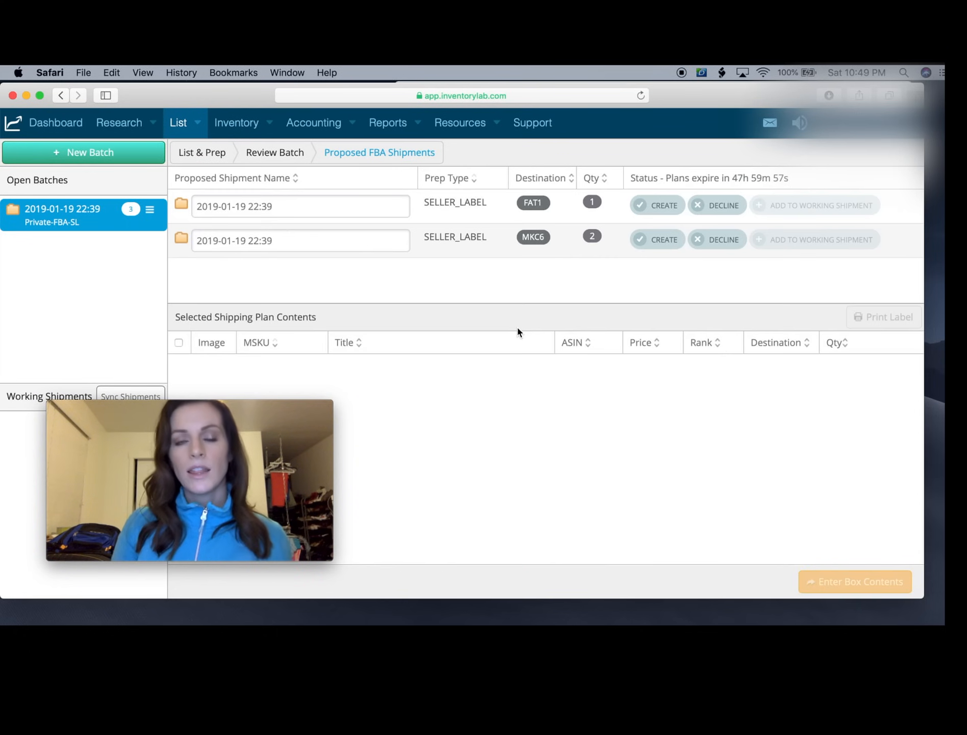
# Decline the proposed FAT1 shipment and create the proposed MKC6 shipment.
pyautogui.click(484, 219)
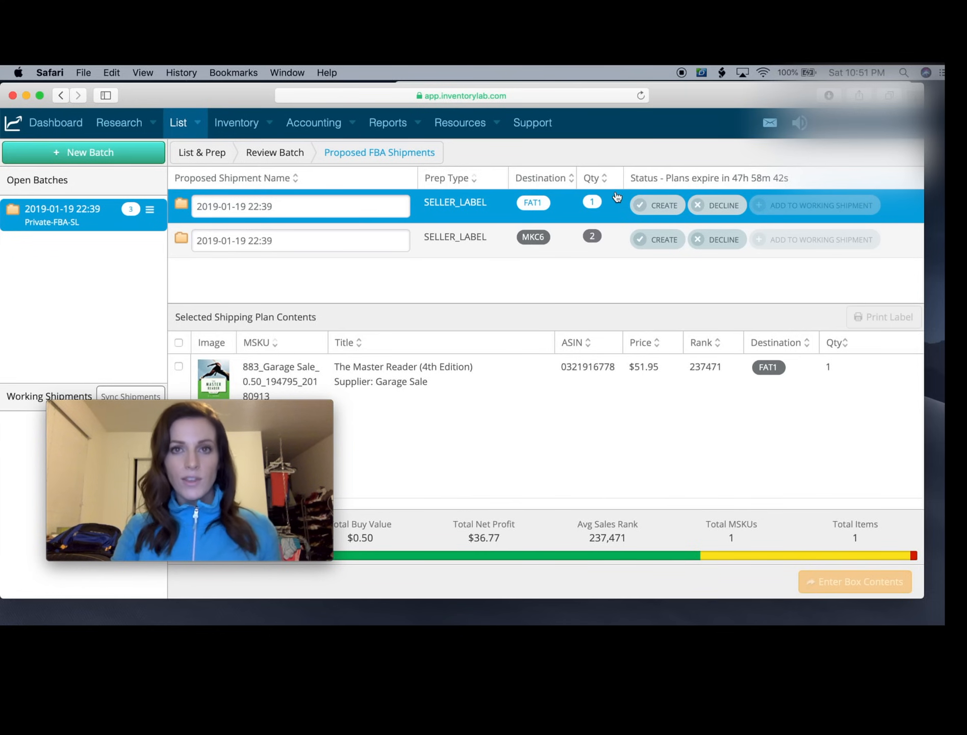
pyautogui.click(731, 214)
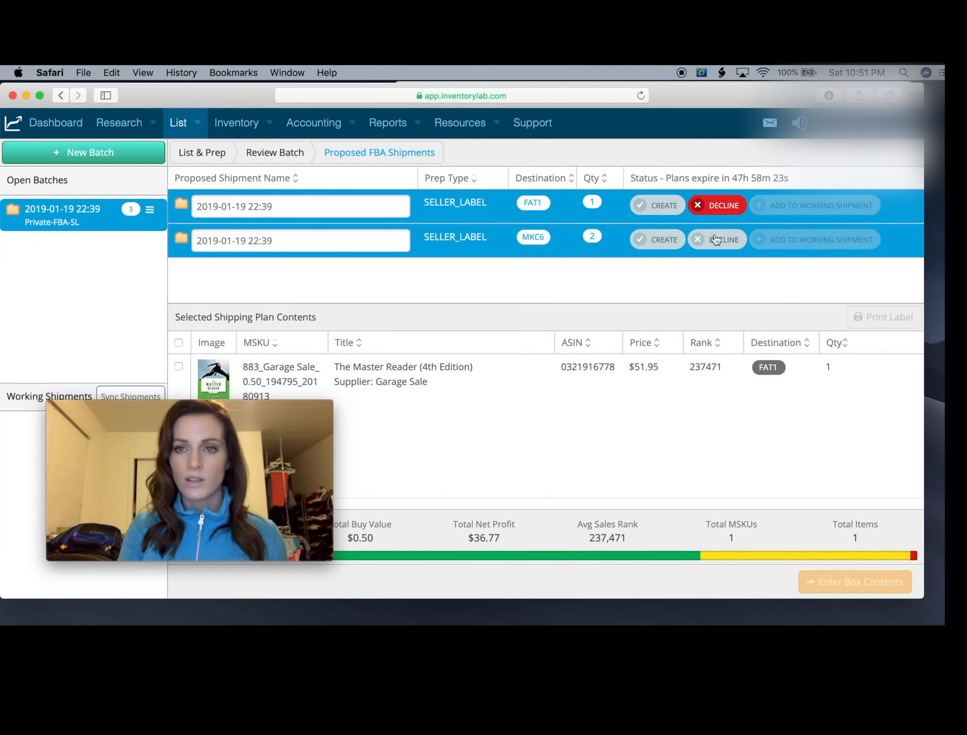
pyautogui.click(665, 239)
pyautogui.click(765, 241)
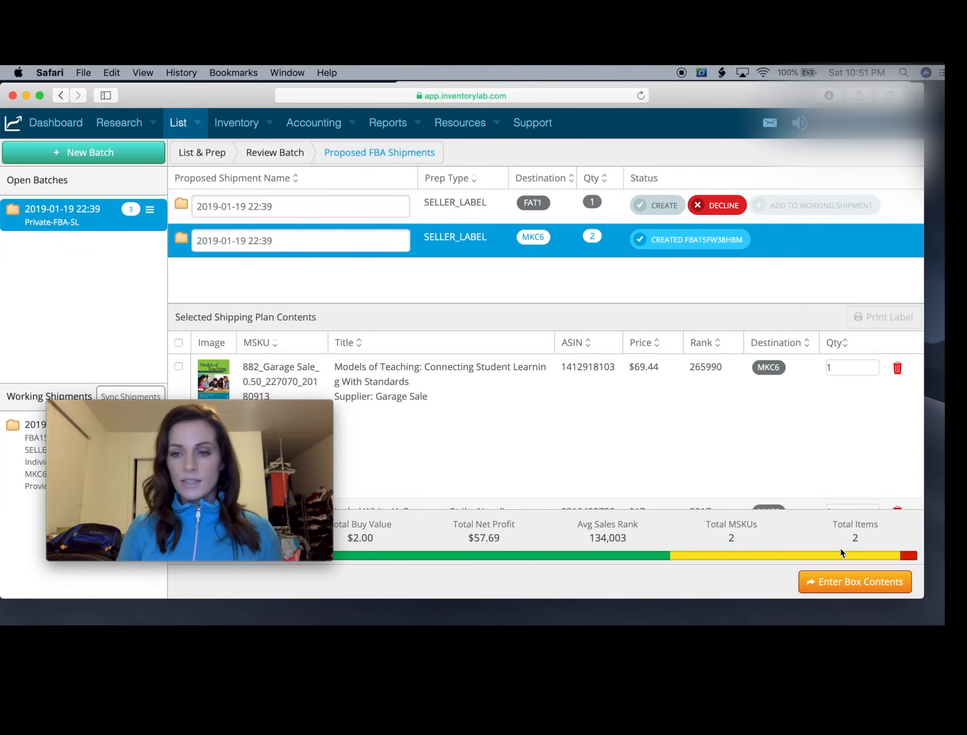
# Start the box contents for the MKC6 shipment and assign one unit of Models of Teaching to box U001.
pyautogui.click(837, 583)
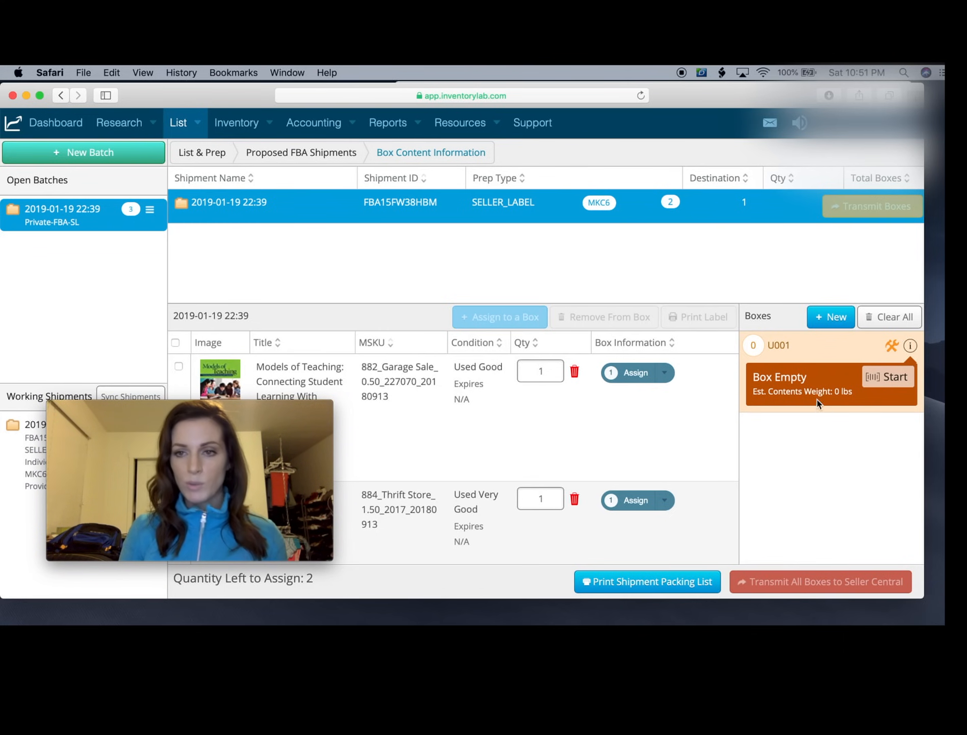
pyautogui.click(635, 373)
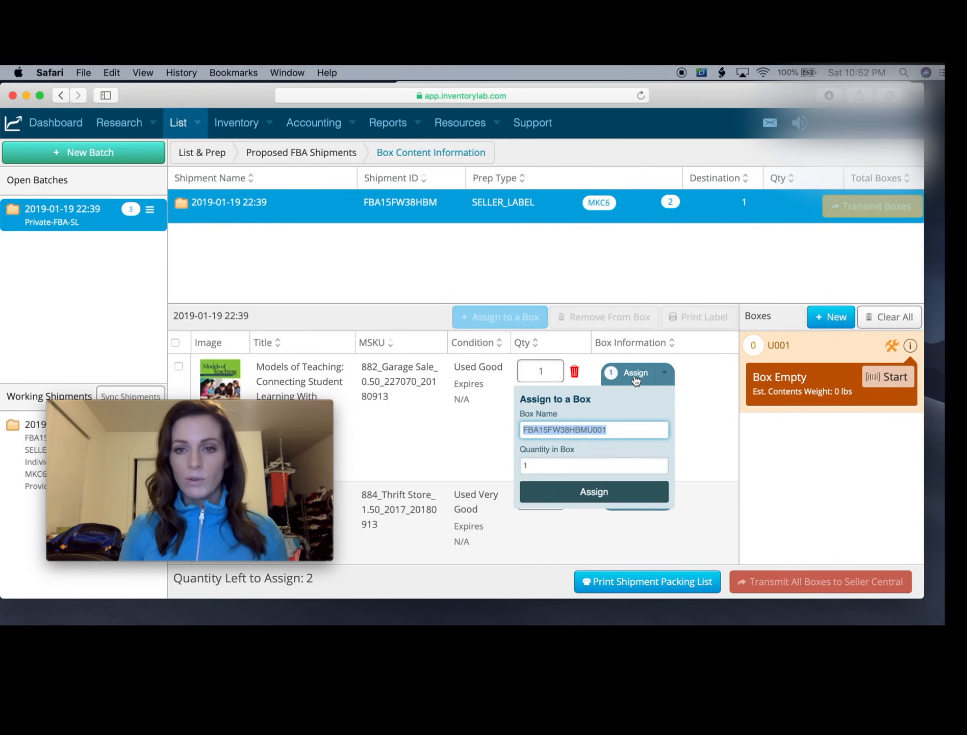
pyautogui.click(591, 492)
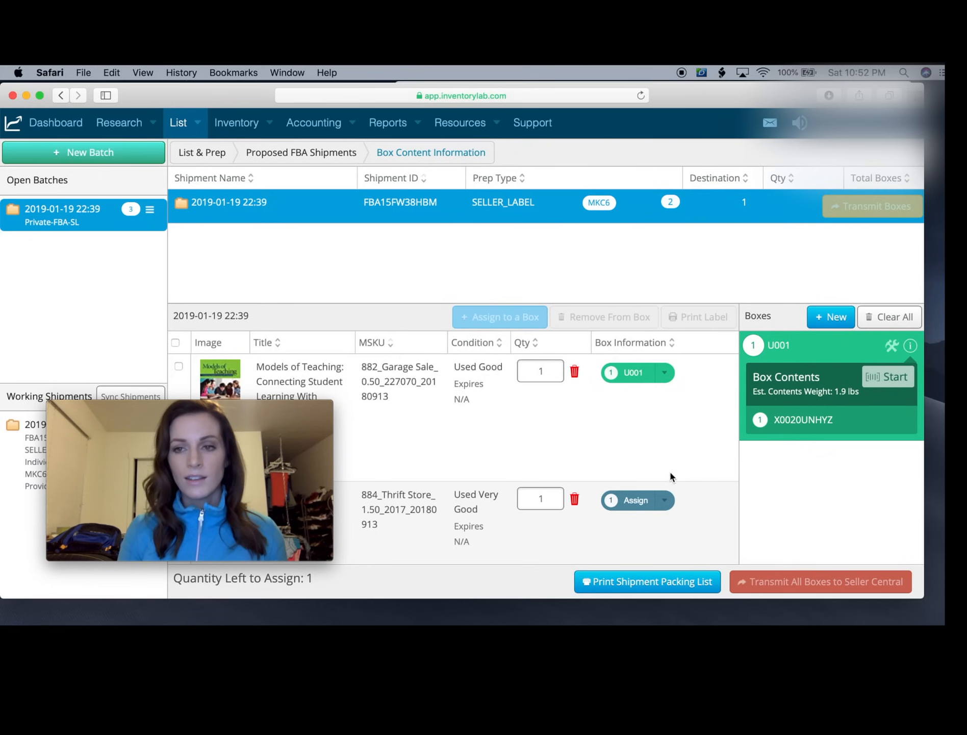
# Assign one unit of Lethal White to box U001 and transmit all boxes to Seller Central.
pyautogui.click(656, 504)
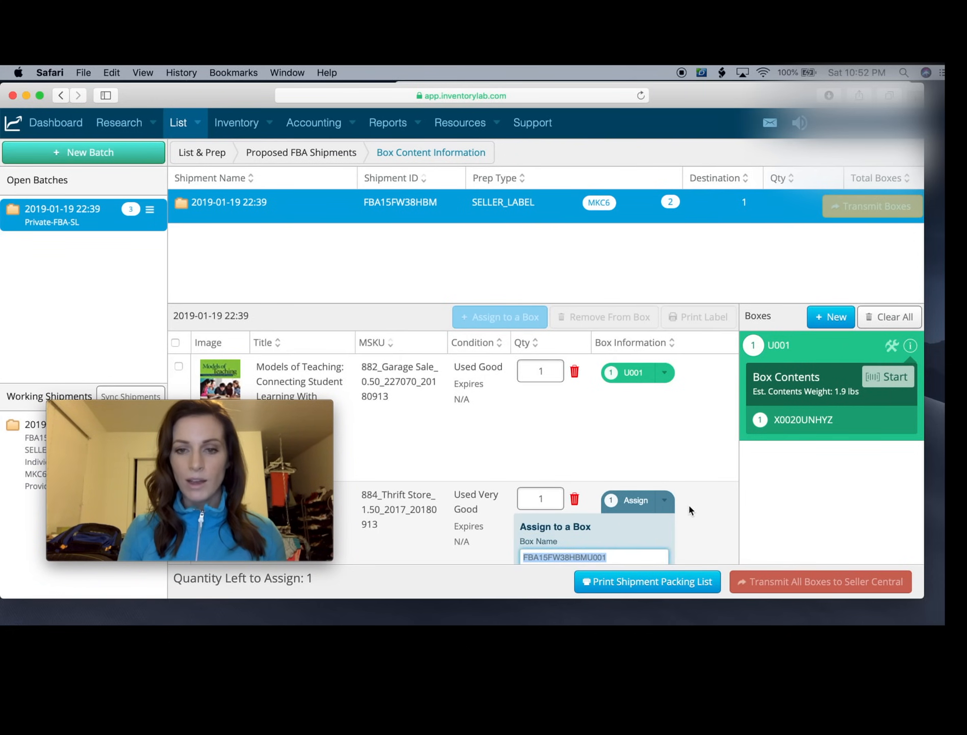
pyautogui.scroll(-2, 689, 504)
pyautogui.click(636, 468)
pyautogui.scroll(-2, 615, 557)
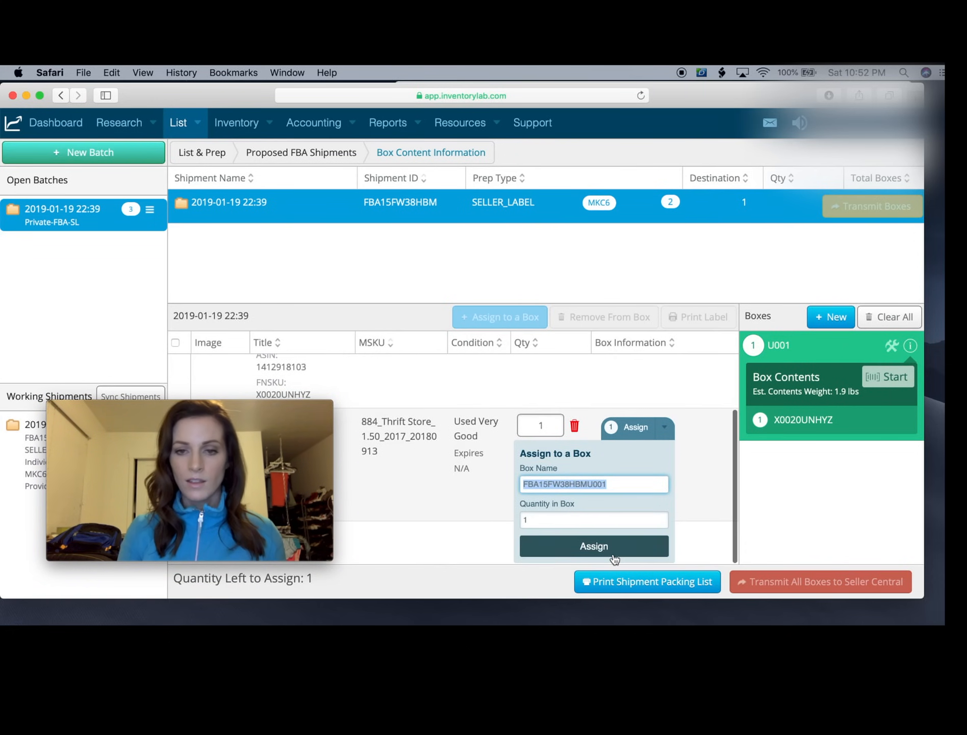
pyautogui.click(614, 555)
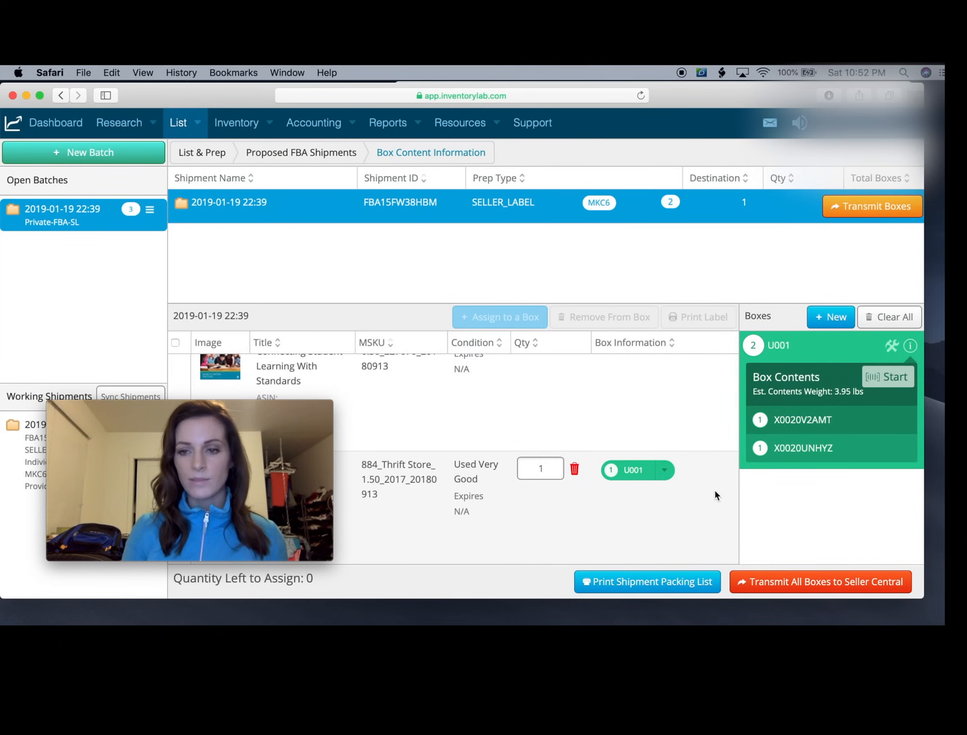
pyautogui.click(784, 586)
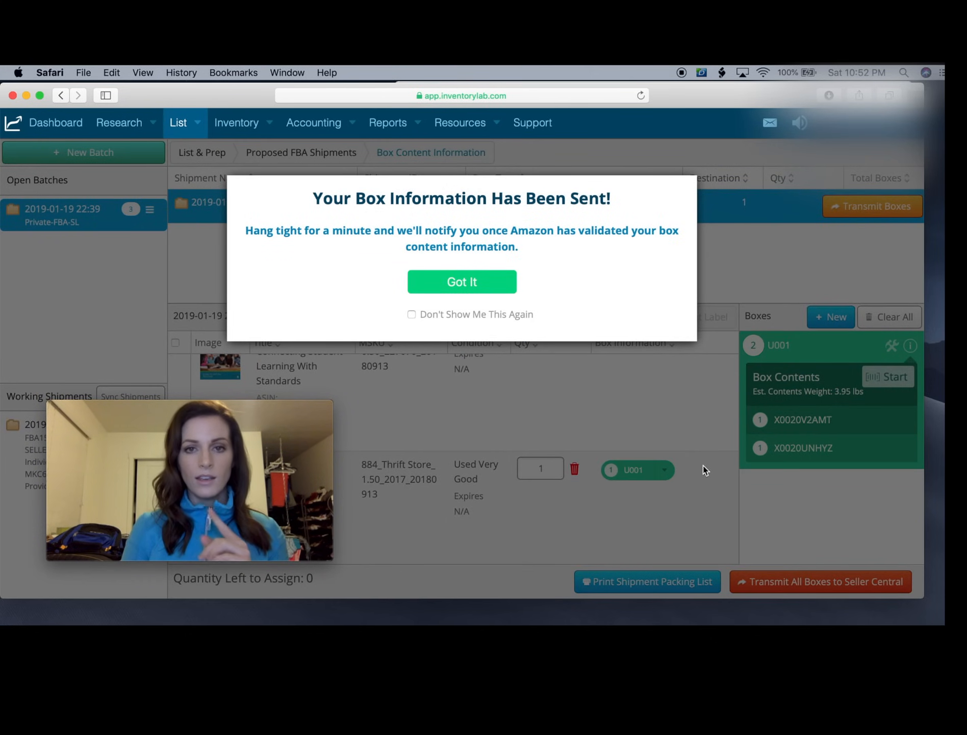
pyautogui.click(457, 283)
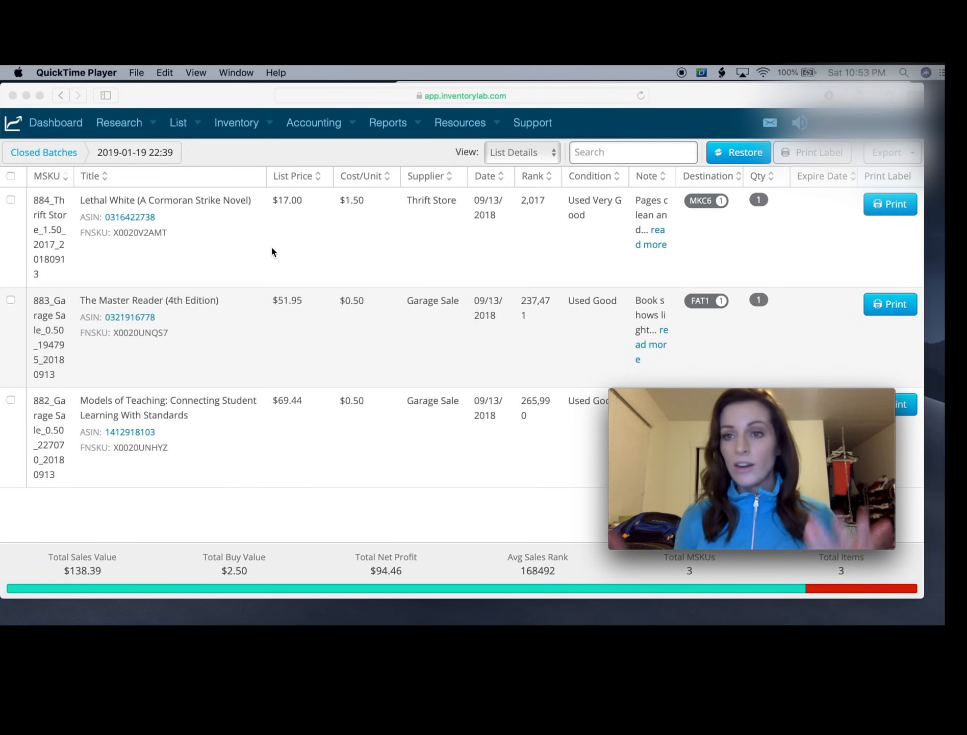
# Return to List & Prep and open the MKC6 working shipment in Amazon Seller Central.
pyautogui.click(176, 127)
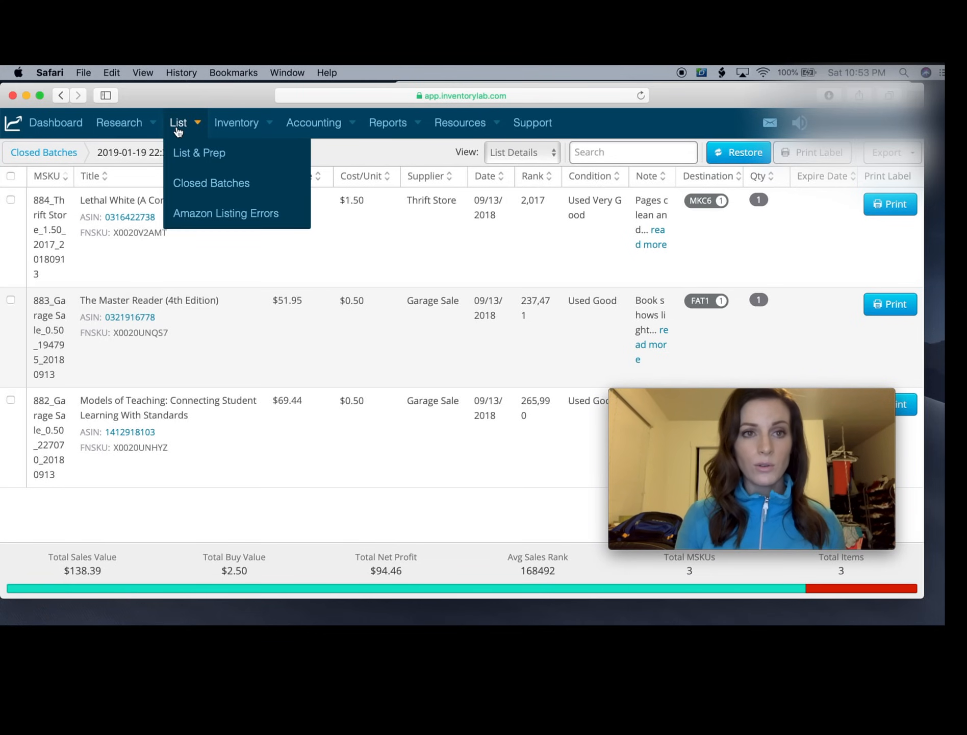
pyautogui.click(182, 153)
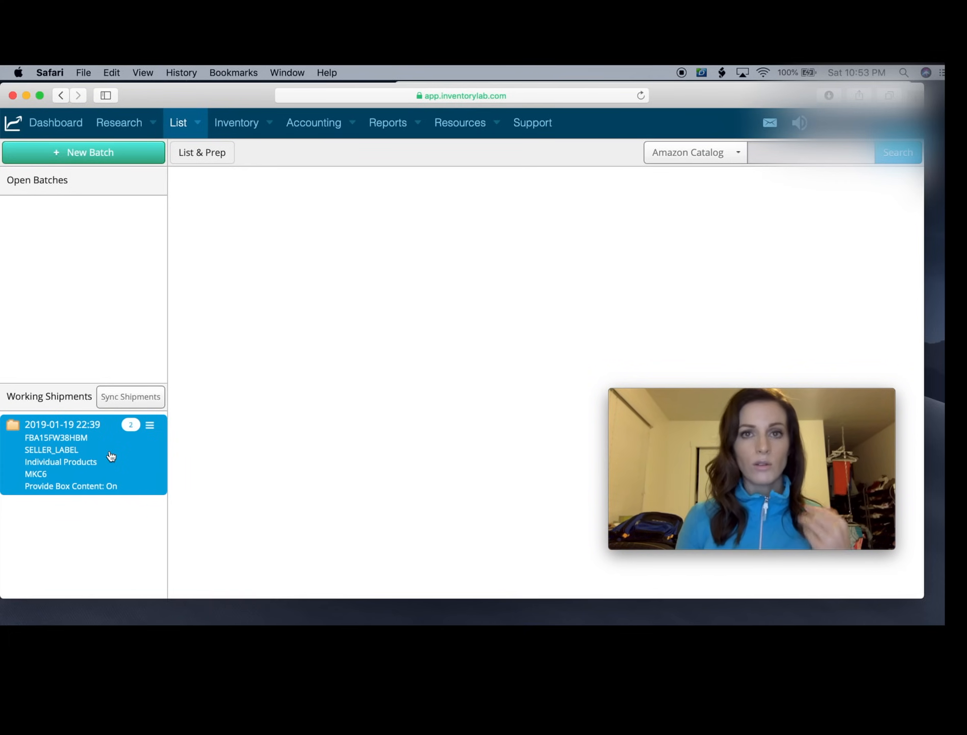
pyautogui.click(110, 456)
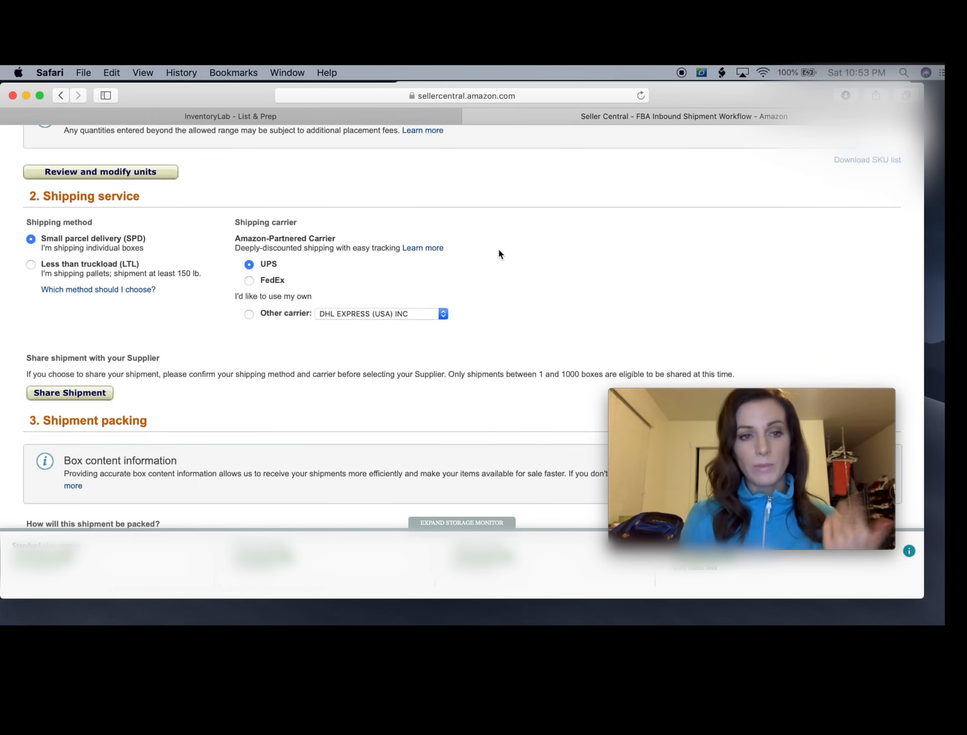
# Set the shipment's total number of boxes to 1 in the shipment packing section.
pyautogui.scroll(-5, 499, 254)
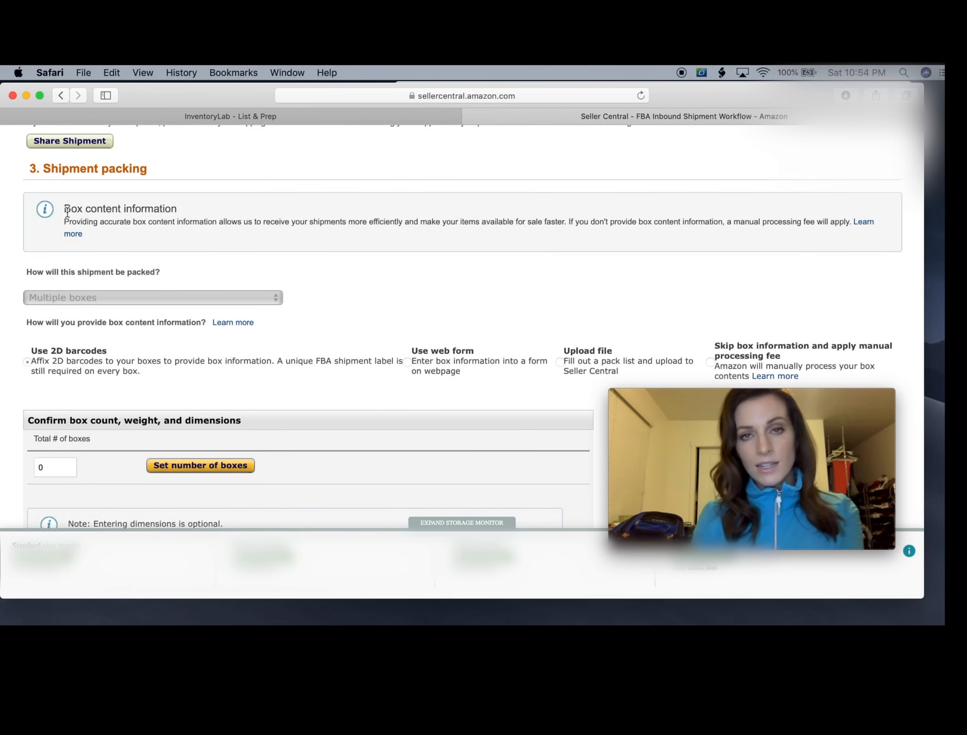
pyautogui.scroll(-2, 398, 236)
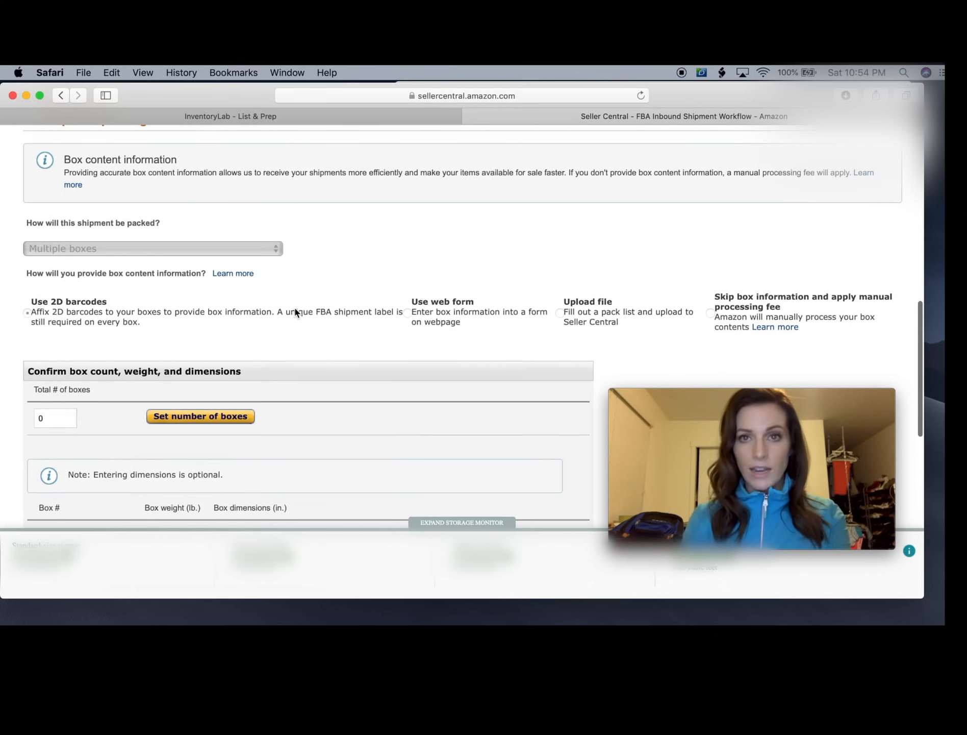
pyautogui.scroll(-1, 296, 314)
pyautogui.scroll(-4, 296, 312)
pyautogui.doubleClick(75, 304)
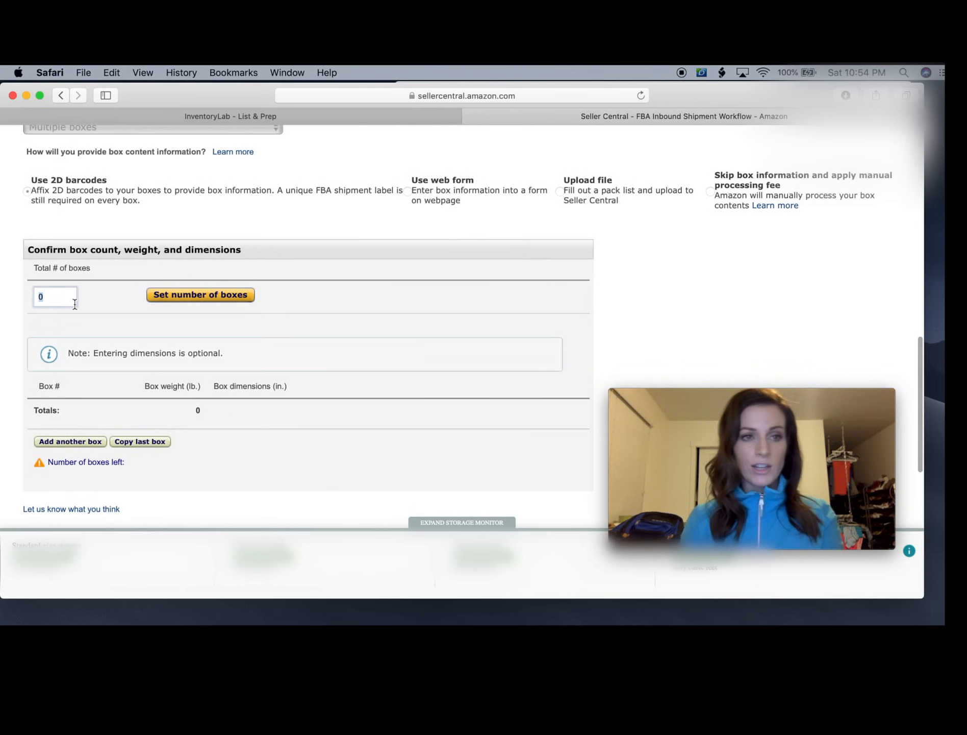
pyautogui.write('1')
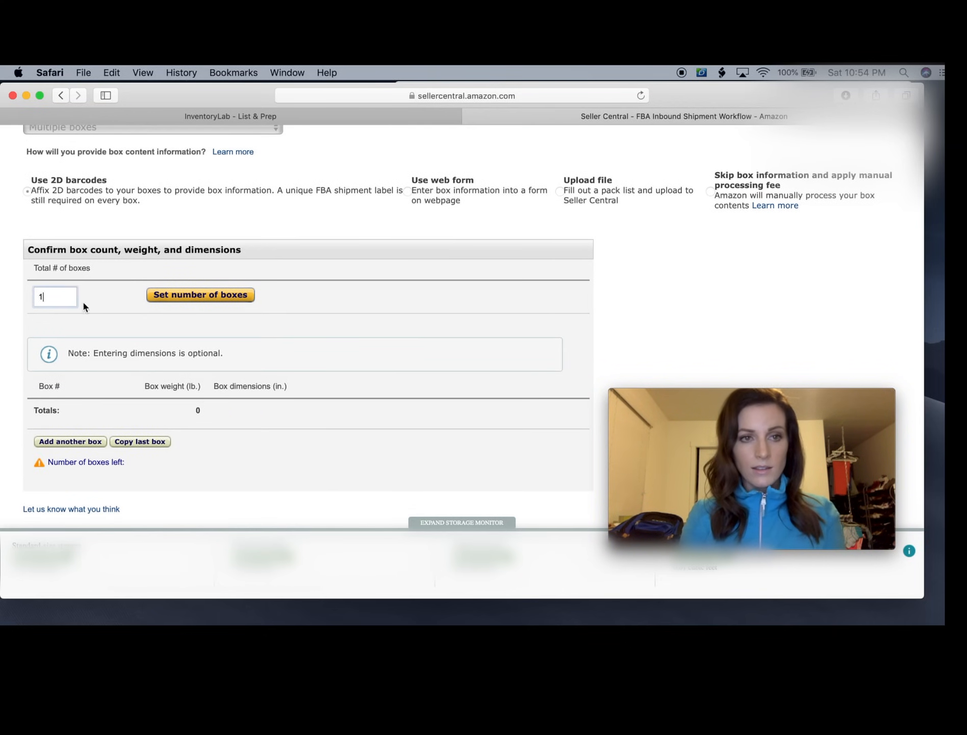
pyautogui.click(201, 294)
# Set the weight of box 1 to 5 lb, leaving its dimensions empty.
pyautogui.scroll(-1, 286, 328)
pyautogui.scroll(-2, 287, 328)
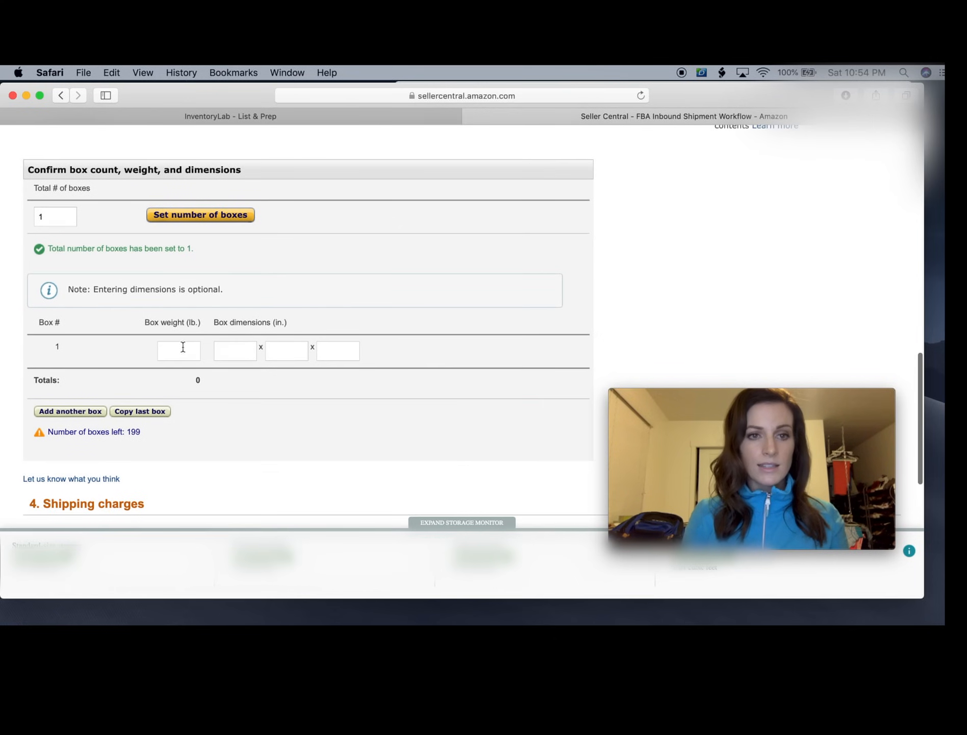
pyautogui.click(182, 347)
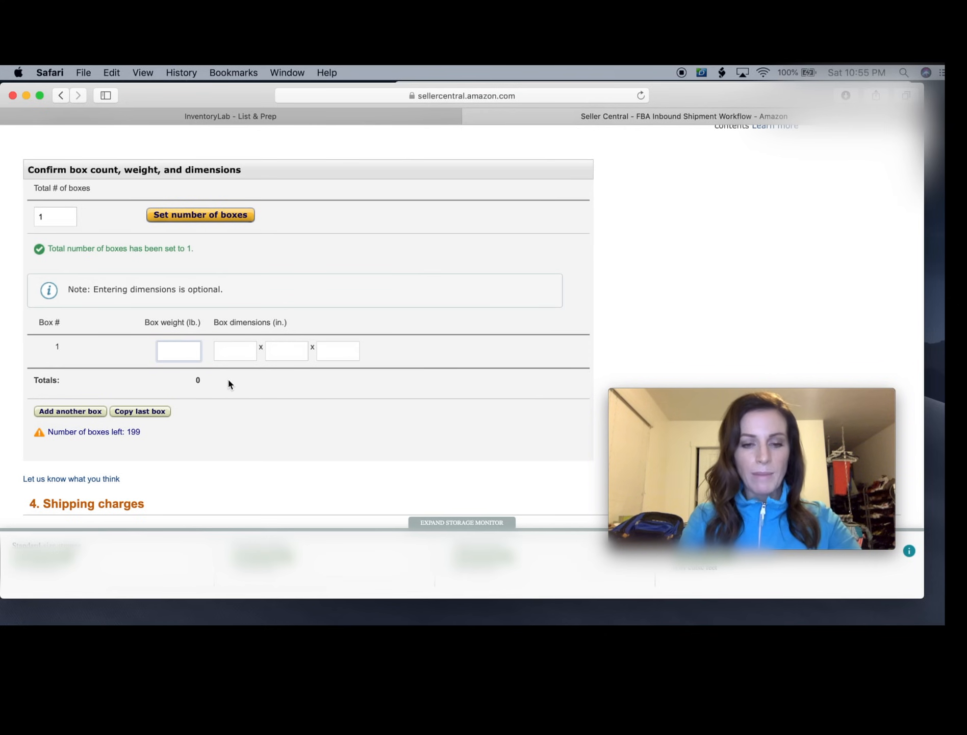
pyautogui.write('5')
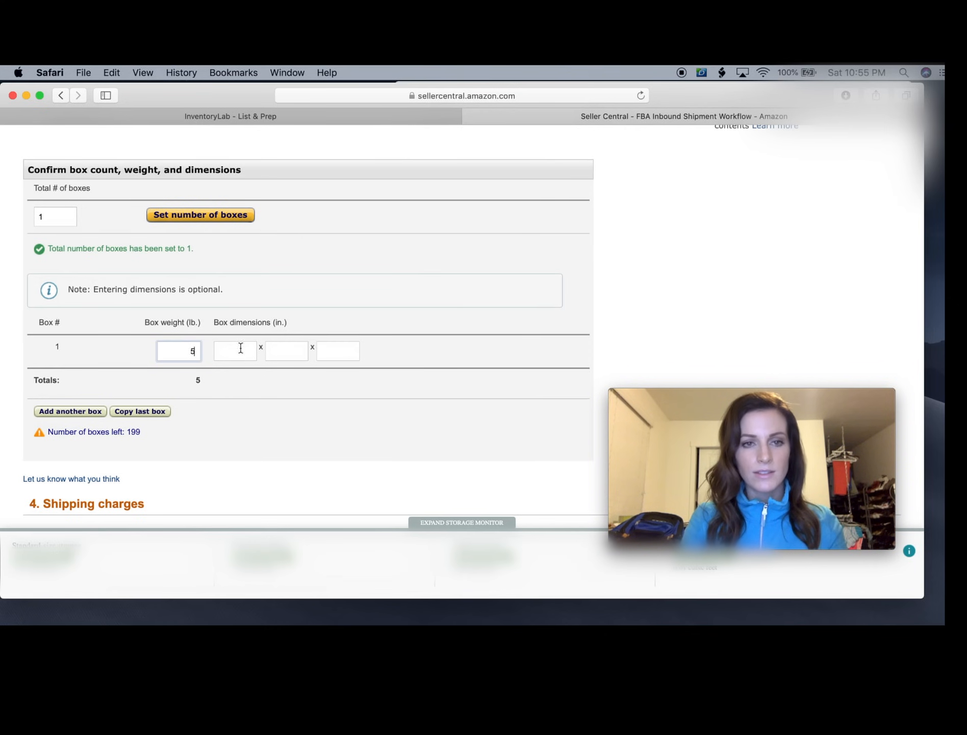
pyautogui.click(240, 348)
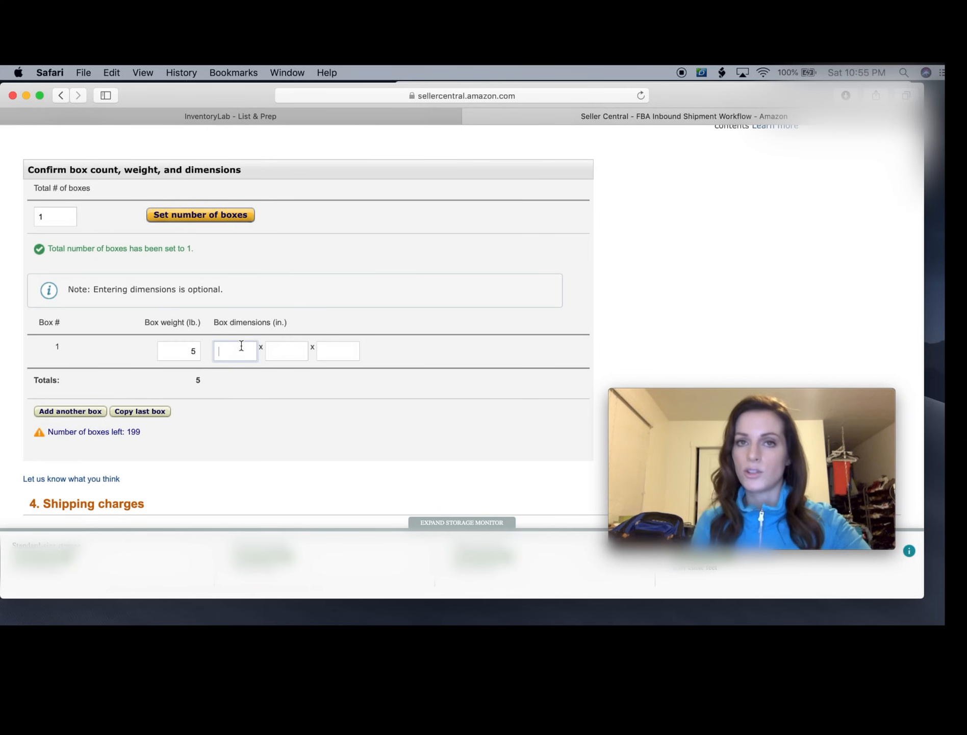
# Calculate the shipping charges, agree to the terms and conditions, and accept the charges.
pyautogui.scroll(-4, 355, 317)
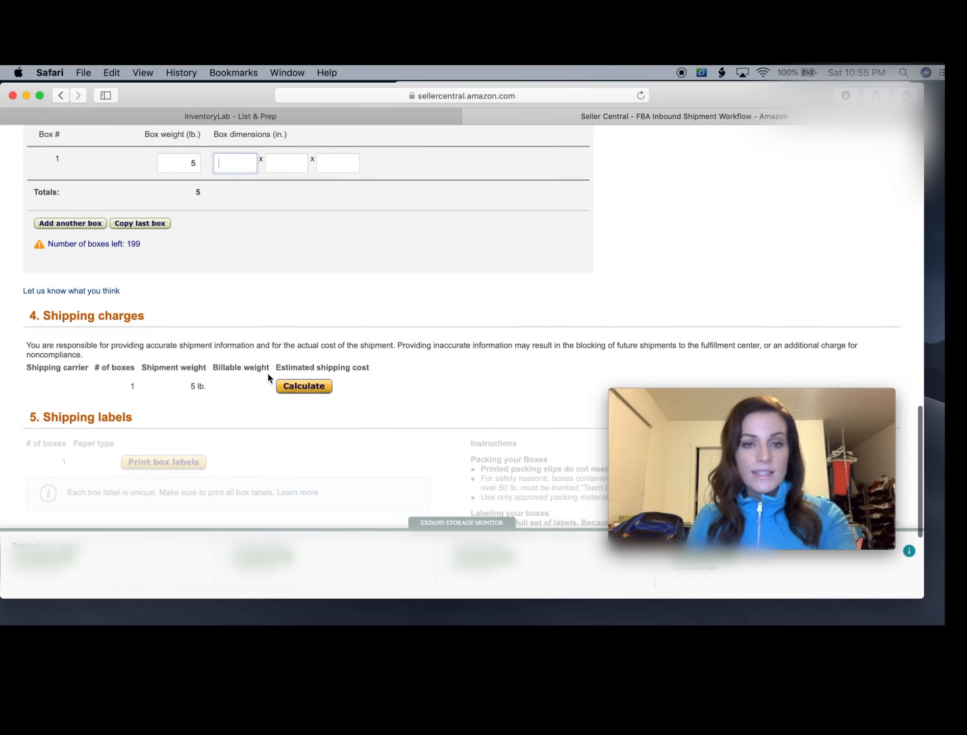
pyautogui.click(299, 386)
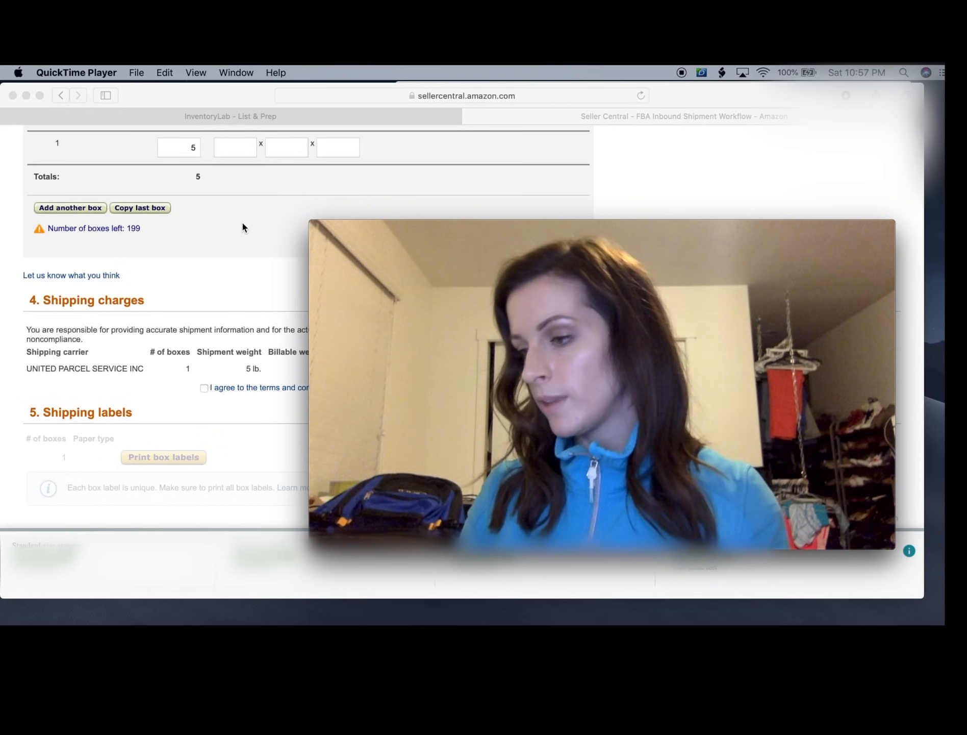
pyautogui.click(204, 388)
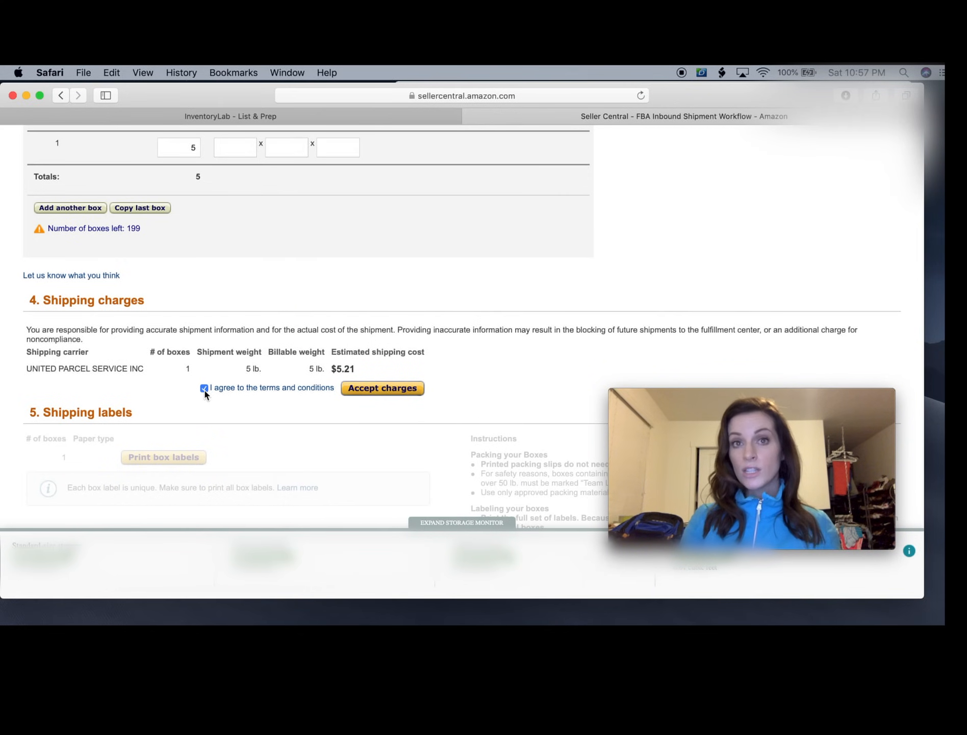
pyautogui.click(388, 389)
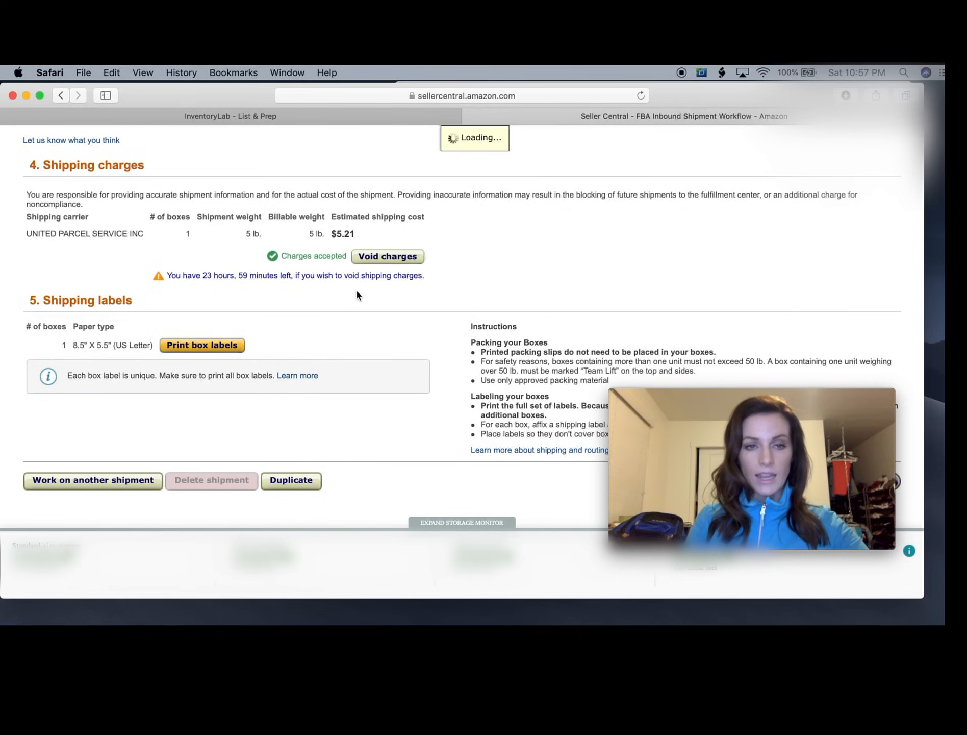
# Generate the printable label for the box and open package.pdf in Acrobat Reader.
pyautogui.click(226, 347)
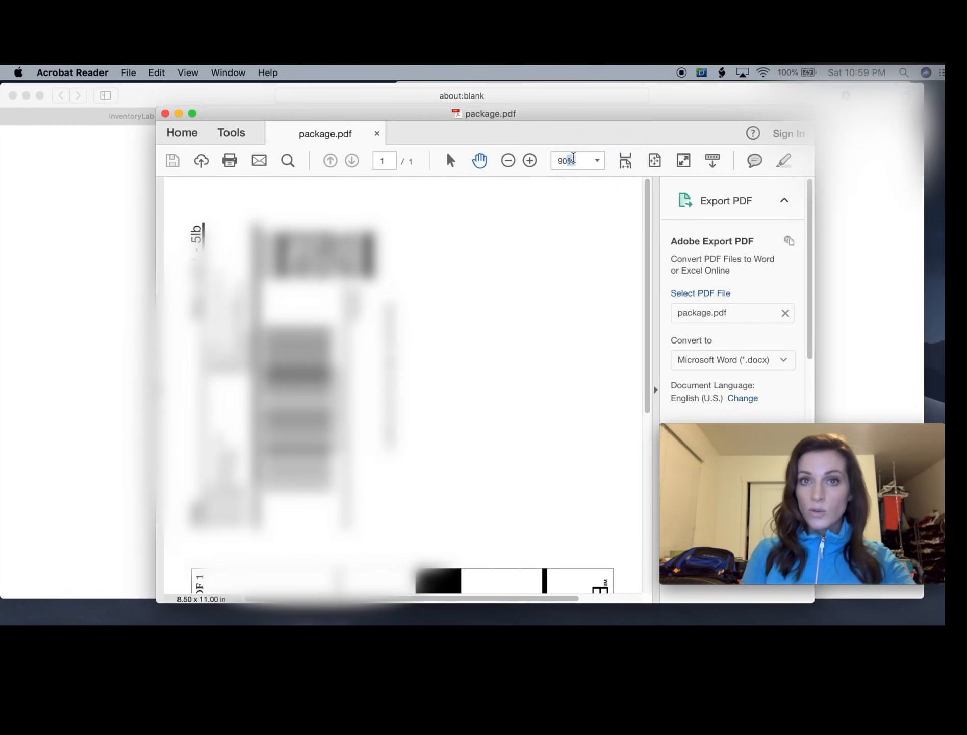
pyautogui.click(574, 158)
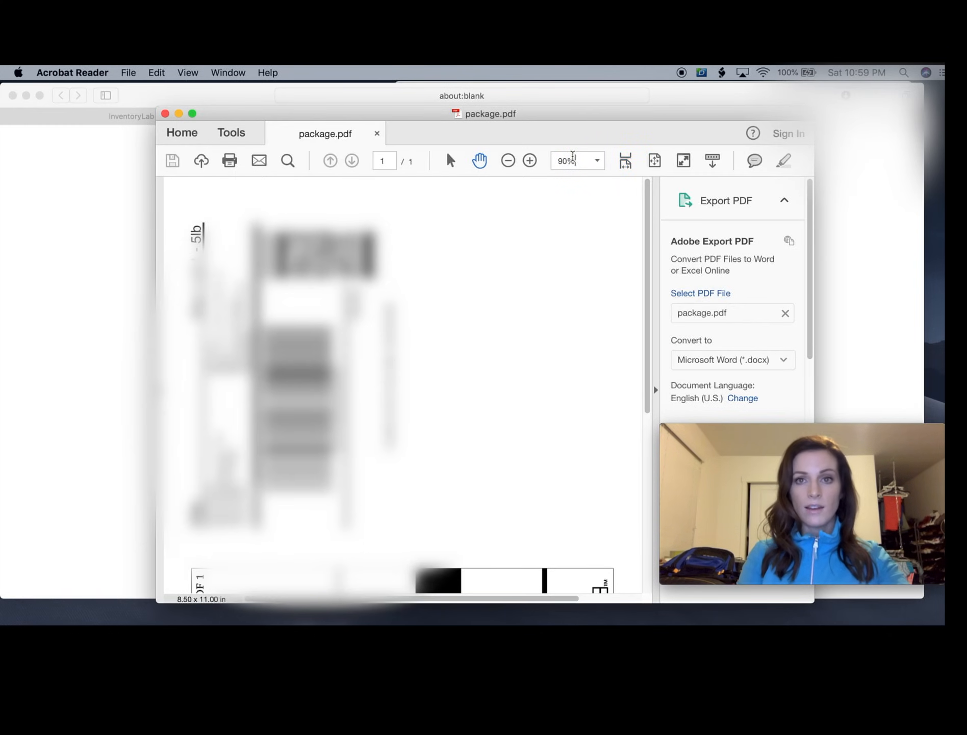
# Set the magnification of package.pdf to 100% with the upper box label in view.
pyautogui.tripleClick(572, 159)
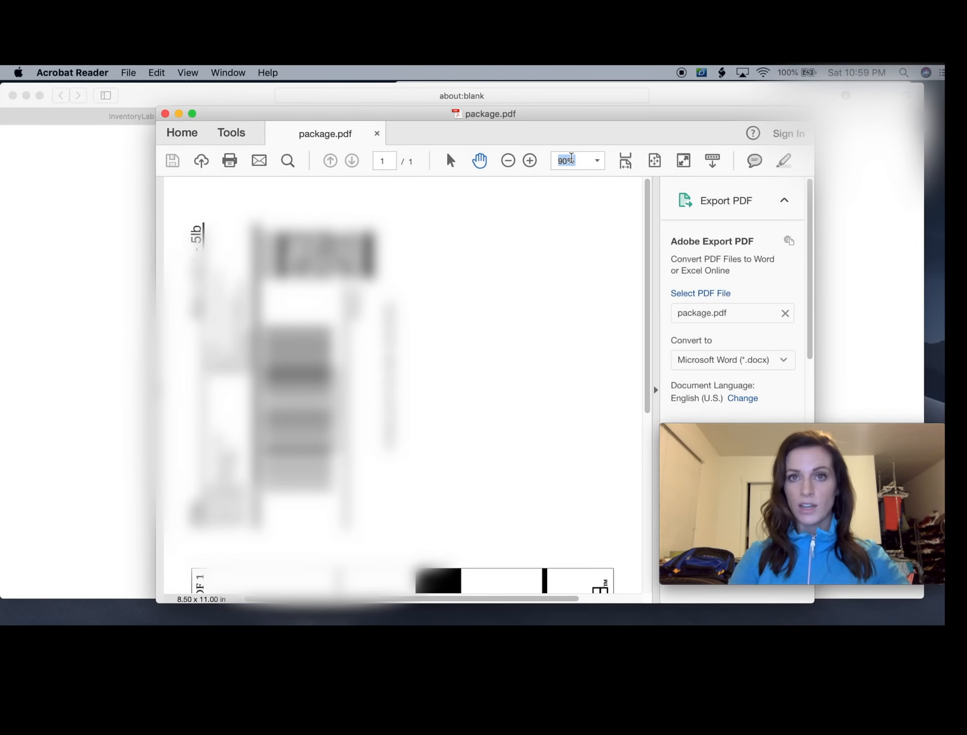
pyautogui.write('100')
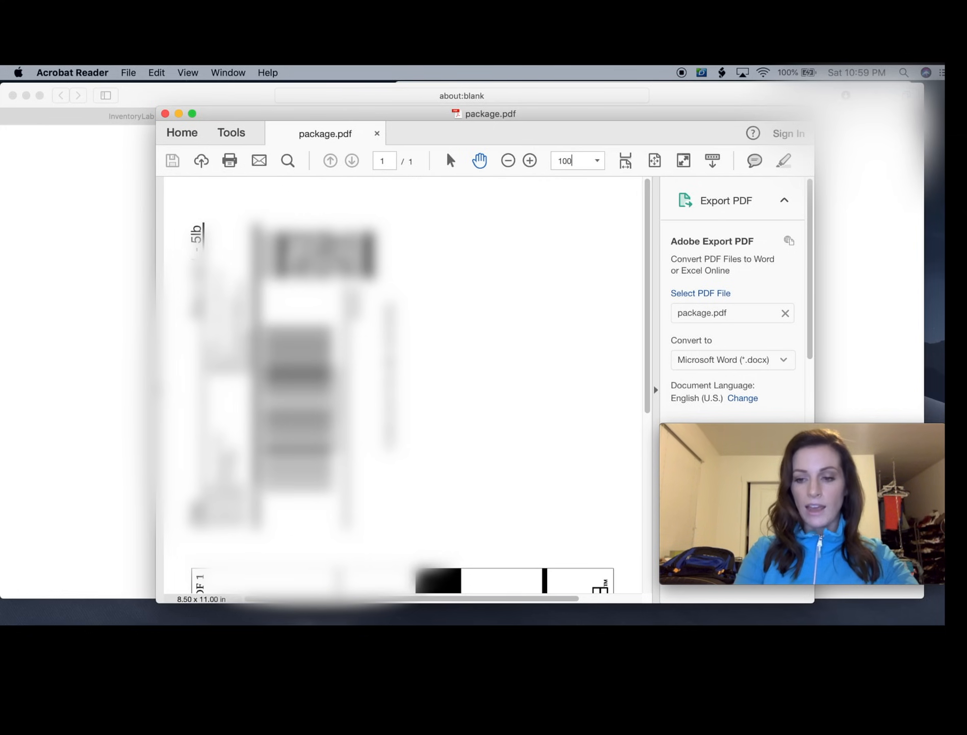
pyautogui.press('Return')
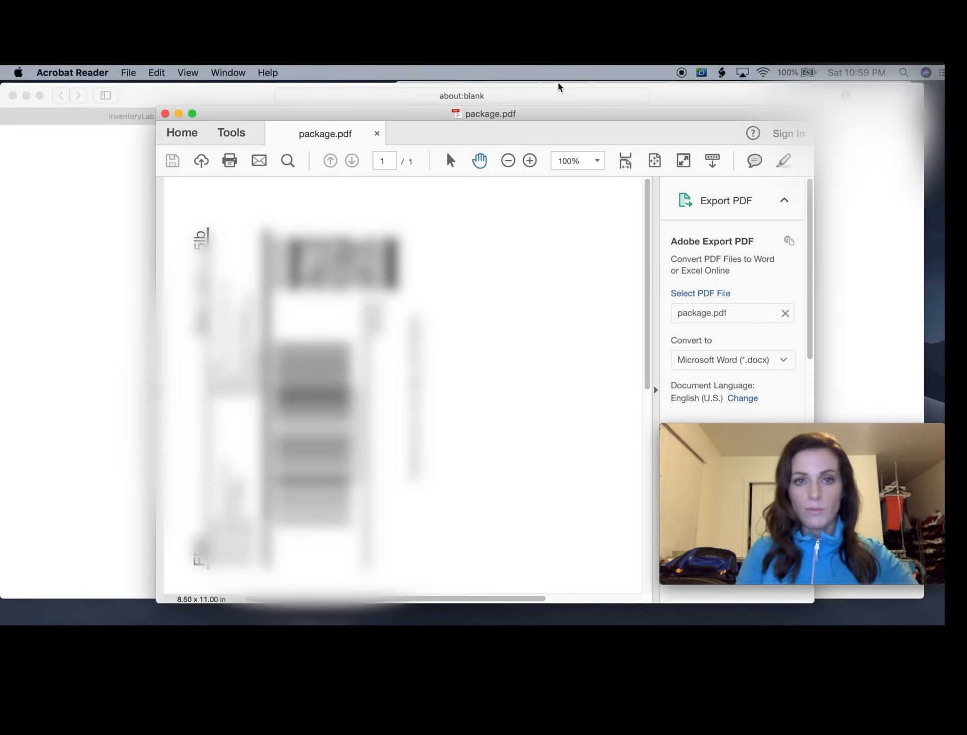
# Print the current view of package.pdf showing the upper FBA box label, using a custom scale of 75%.
pyautogui.press('super+p')
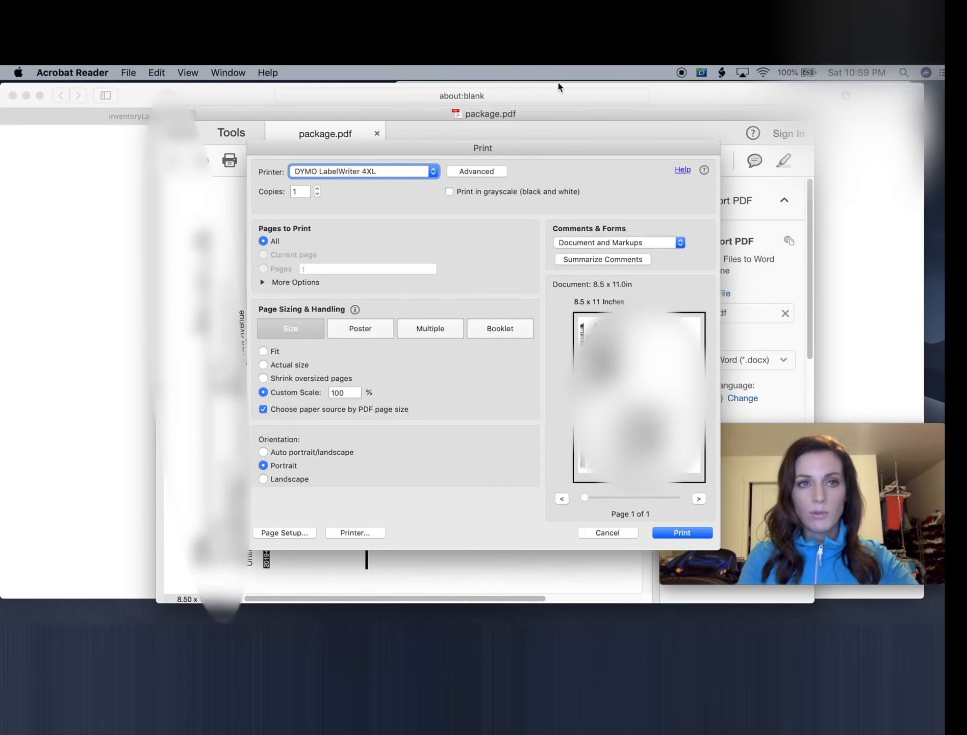
pyautogui.click(306, 283)
pyautogui.click(292, 299)
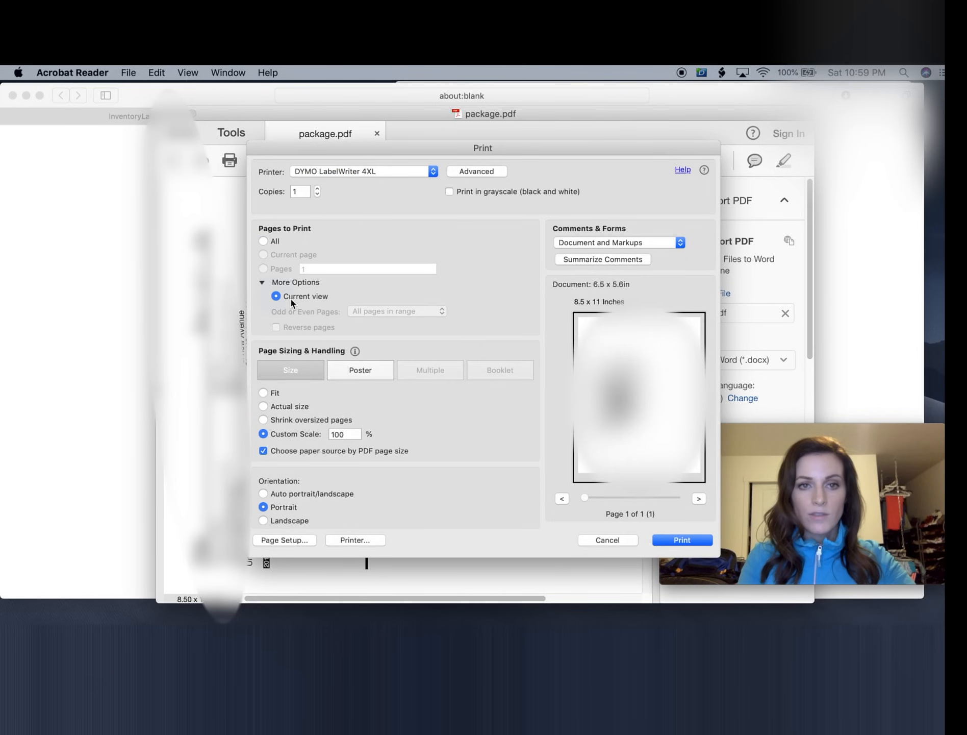
pyautogui.click(302, 371)
pyautogui.doubleClick(344, 433)
pyautogui.write('75')
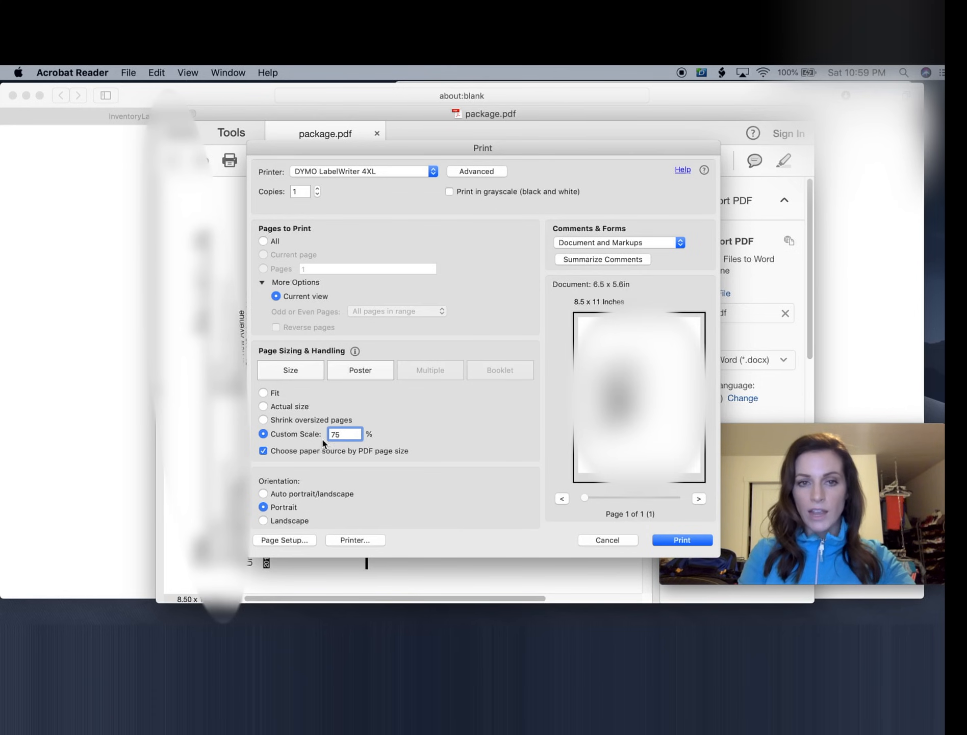
pyautogui.click(299, 373)
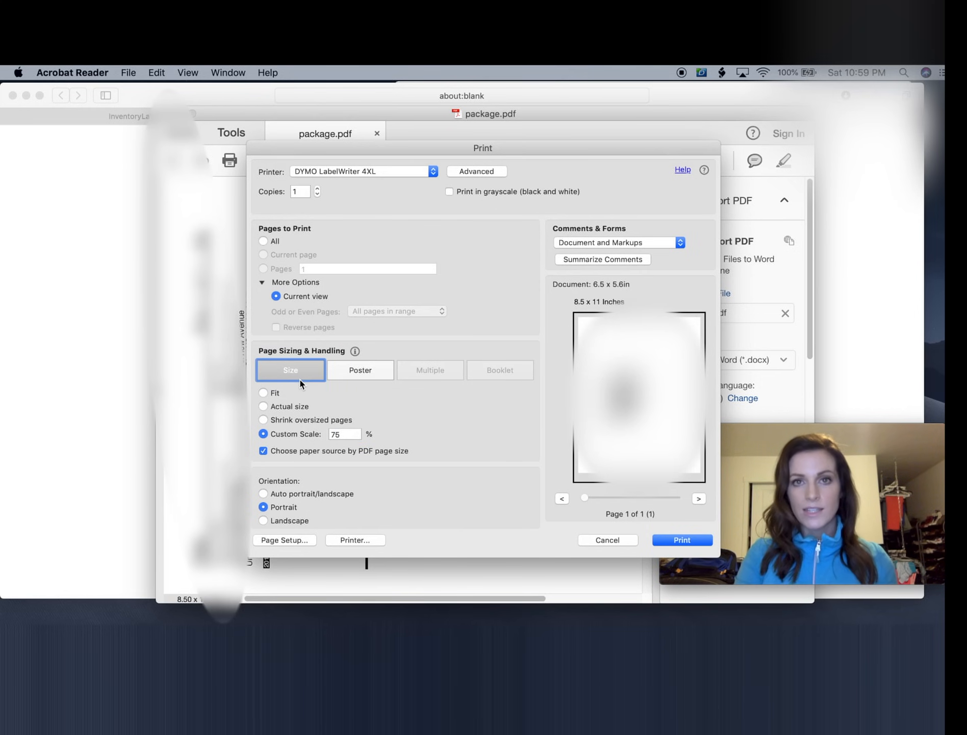
pyautogui.click(684, 539)
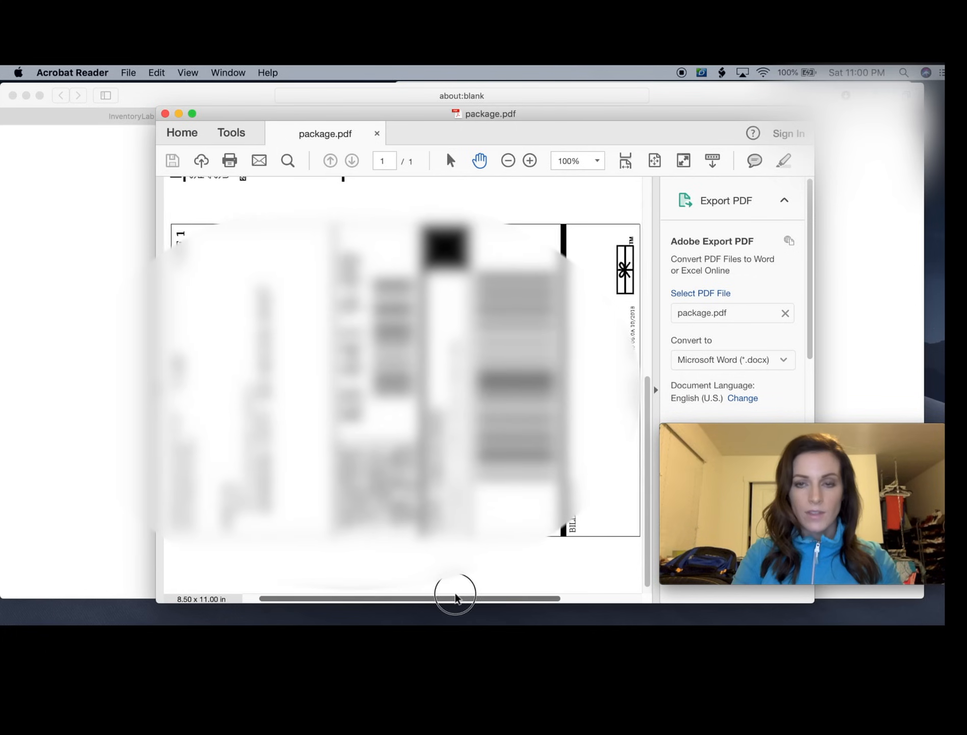
# Print the lower shipping label of package.pdf as the current view at a 75% custom scale, and close the PDF to return to InventoryLab.
pyautogui.moveTo(455, 594); pyautogui.dragTo(457, 594)
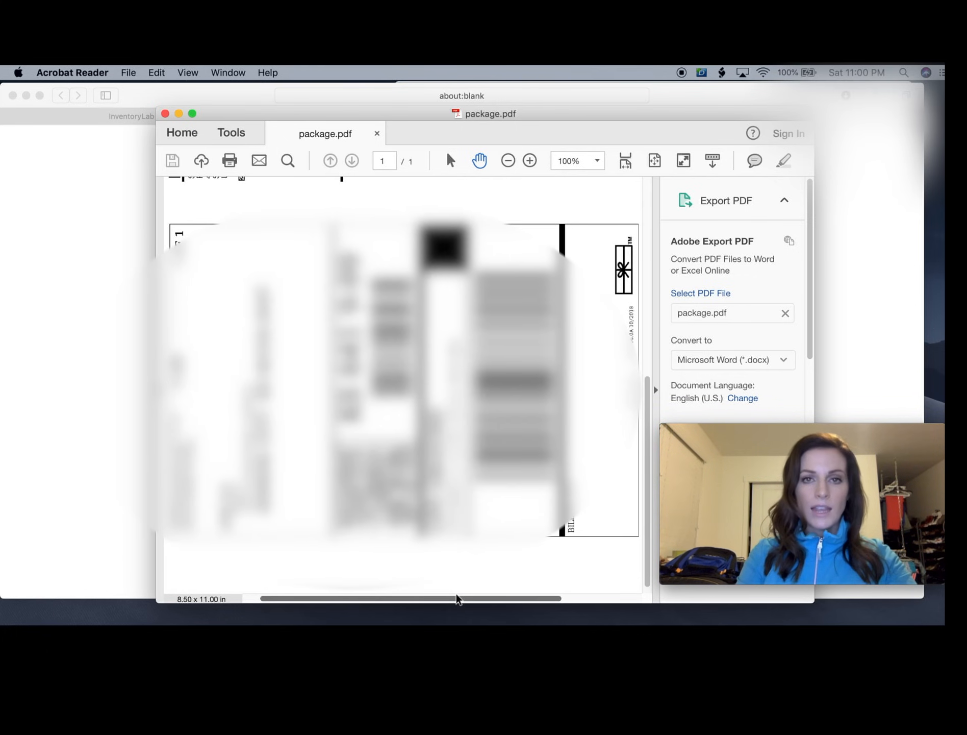
pyautogui.press('super+p')
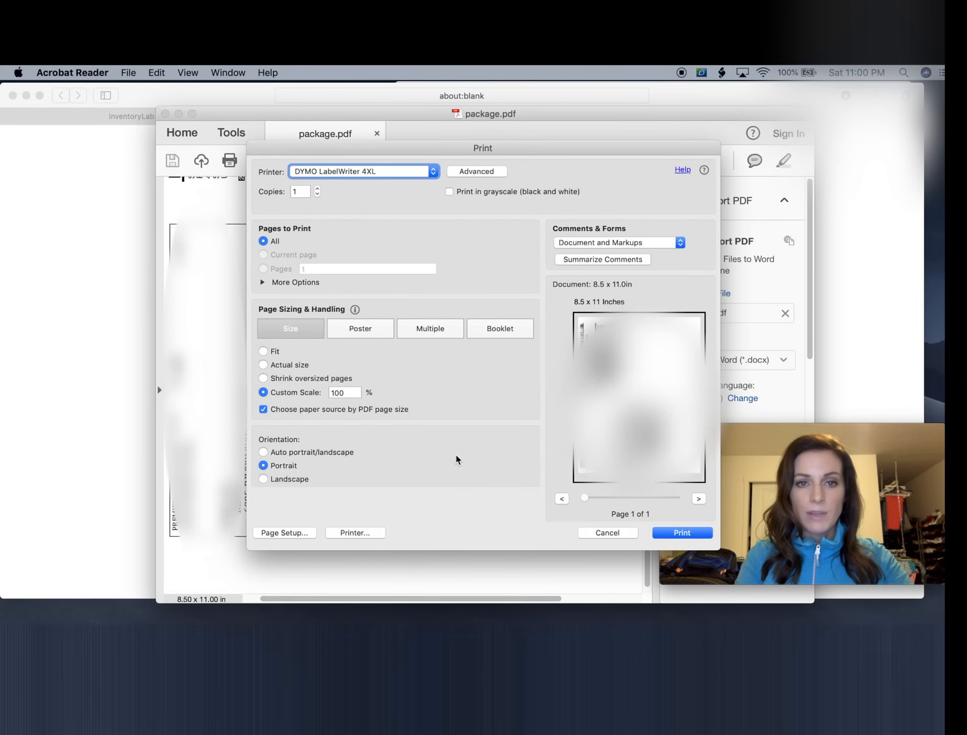
pyautogui.click(300, 283)
pyautogui.click(292, 298)
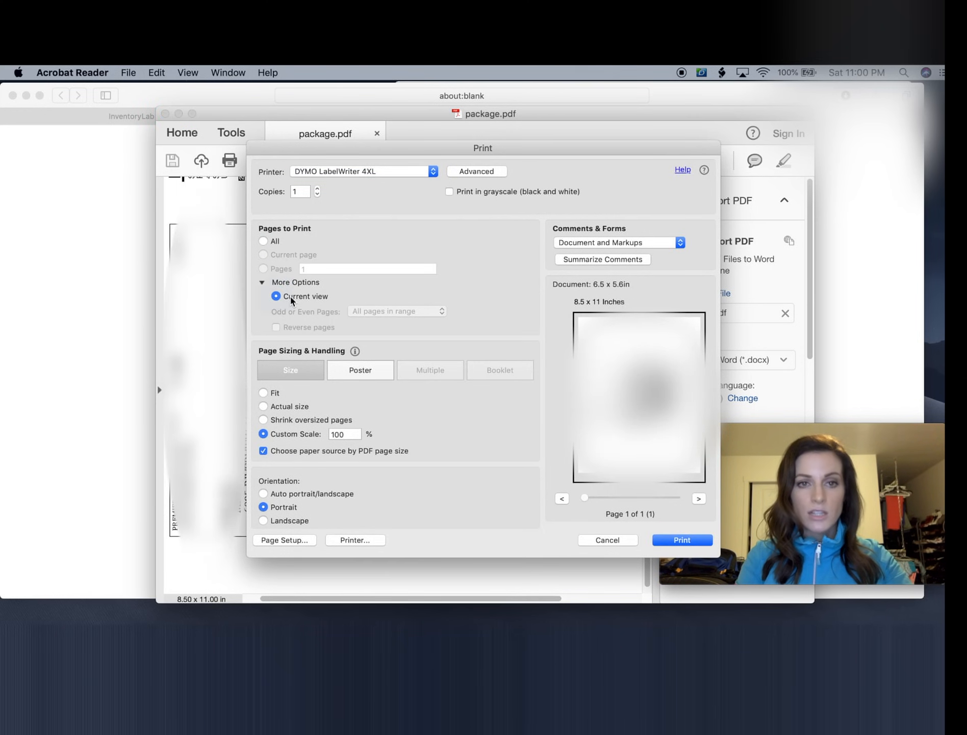
pyautogui.doubleClick(342, 434)
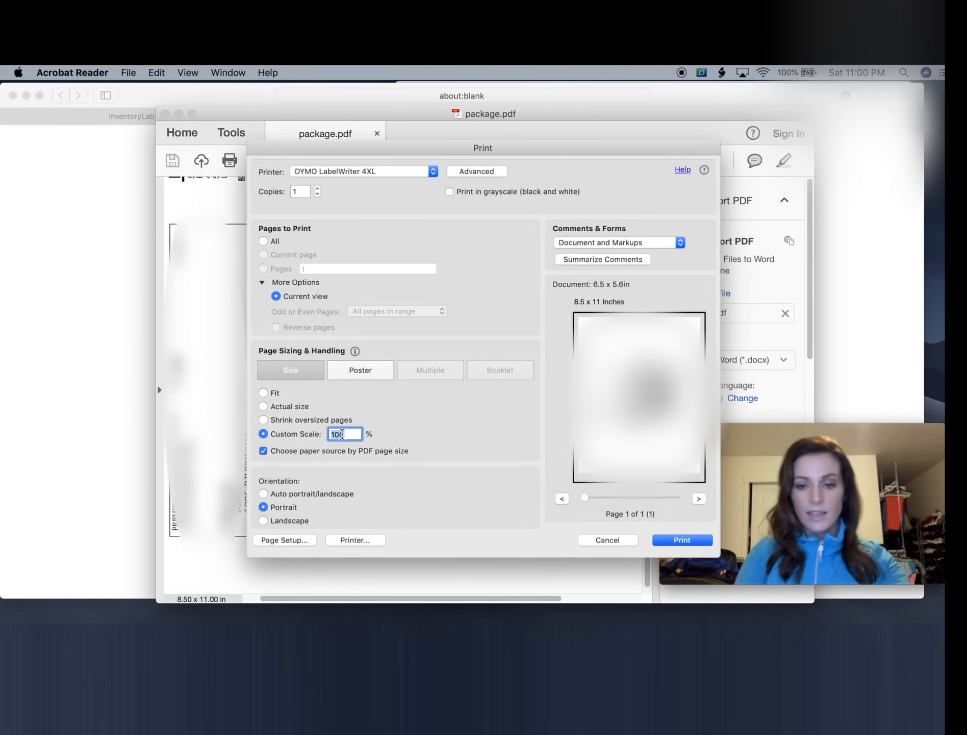
pyautogui.write('75')
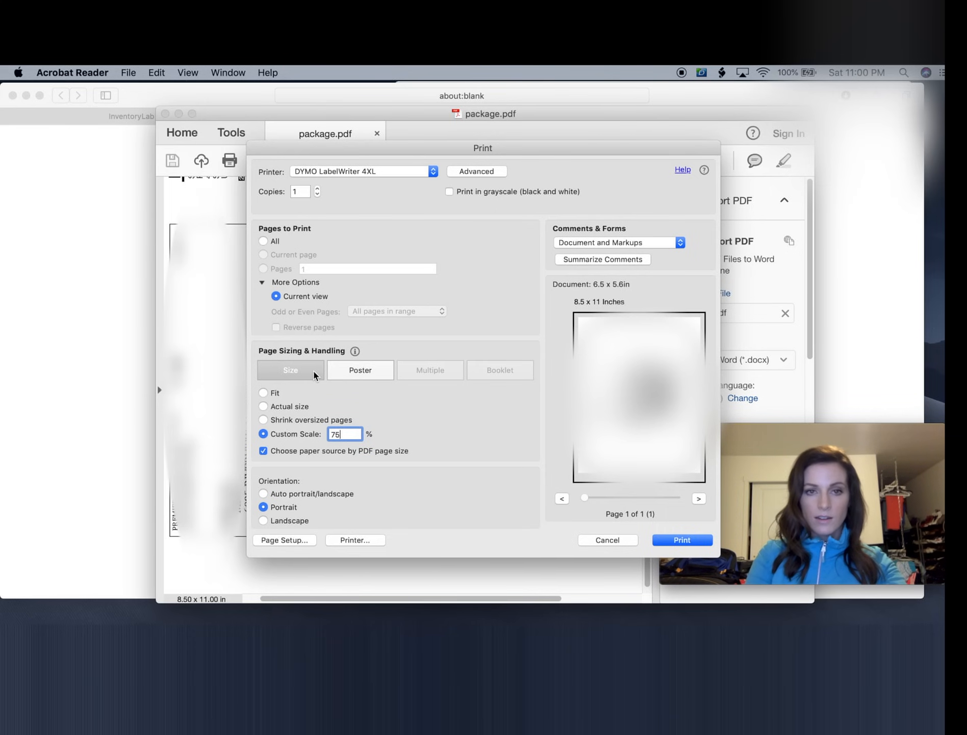
pyautogui.click(676, 539)
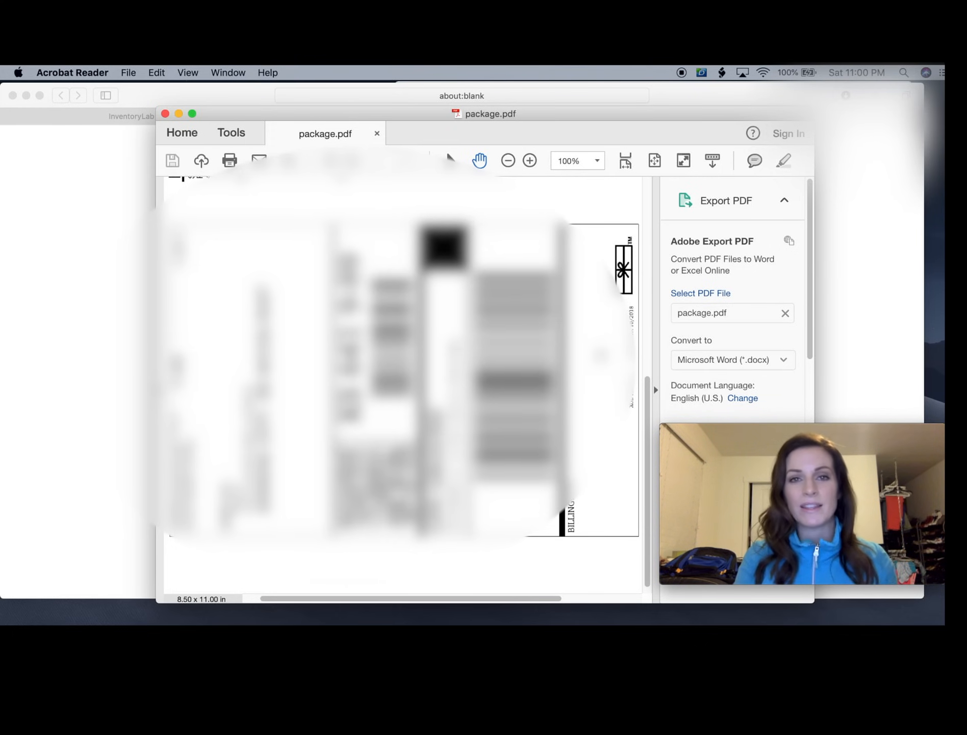
pyautogui.click(166, 114)
pyautogui.click(168, 116)
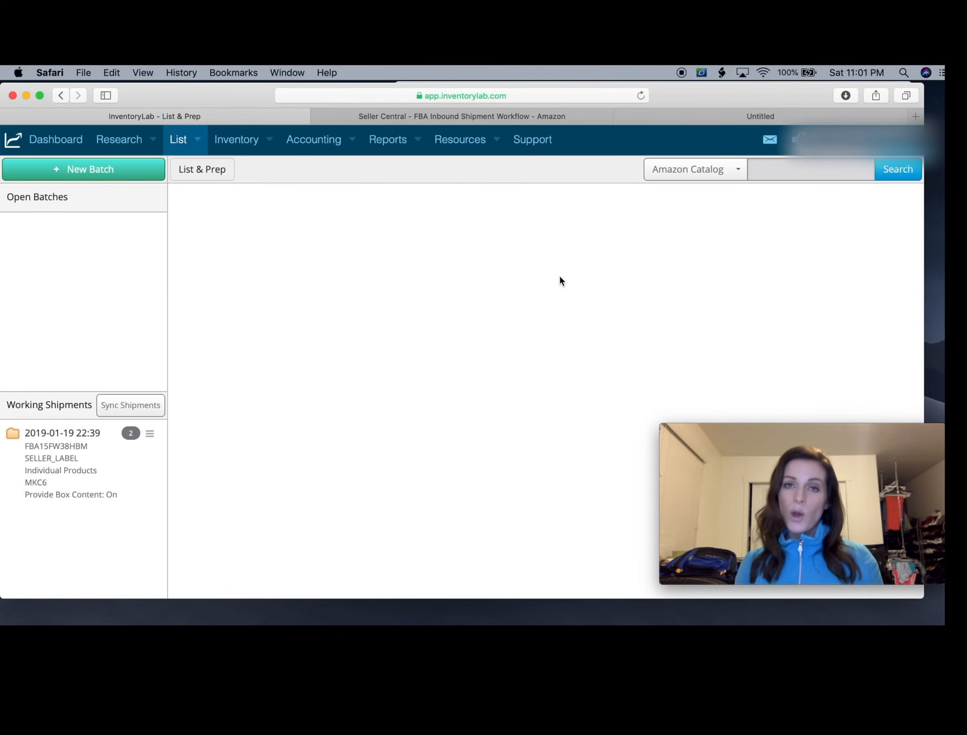